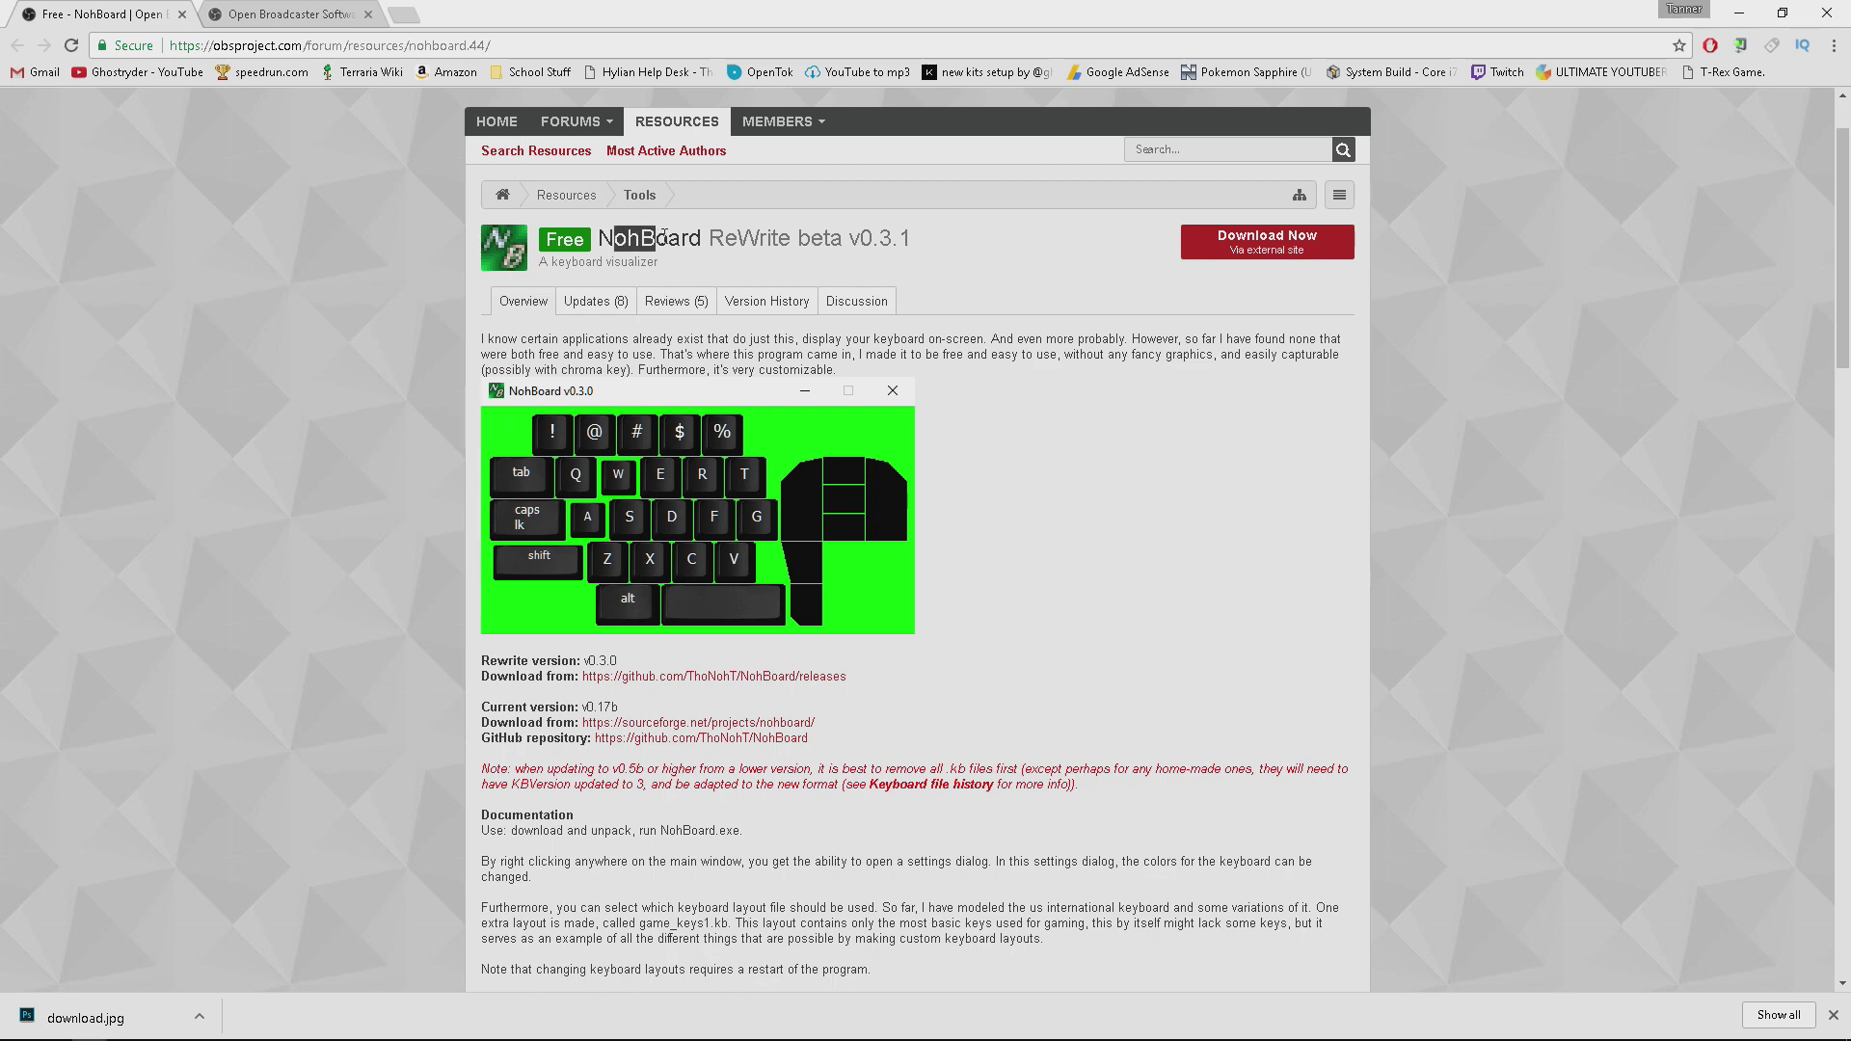
{"action": "left_click", "coordinate": [314, 12]}
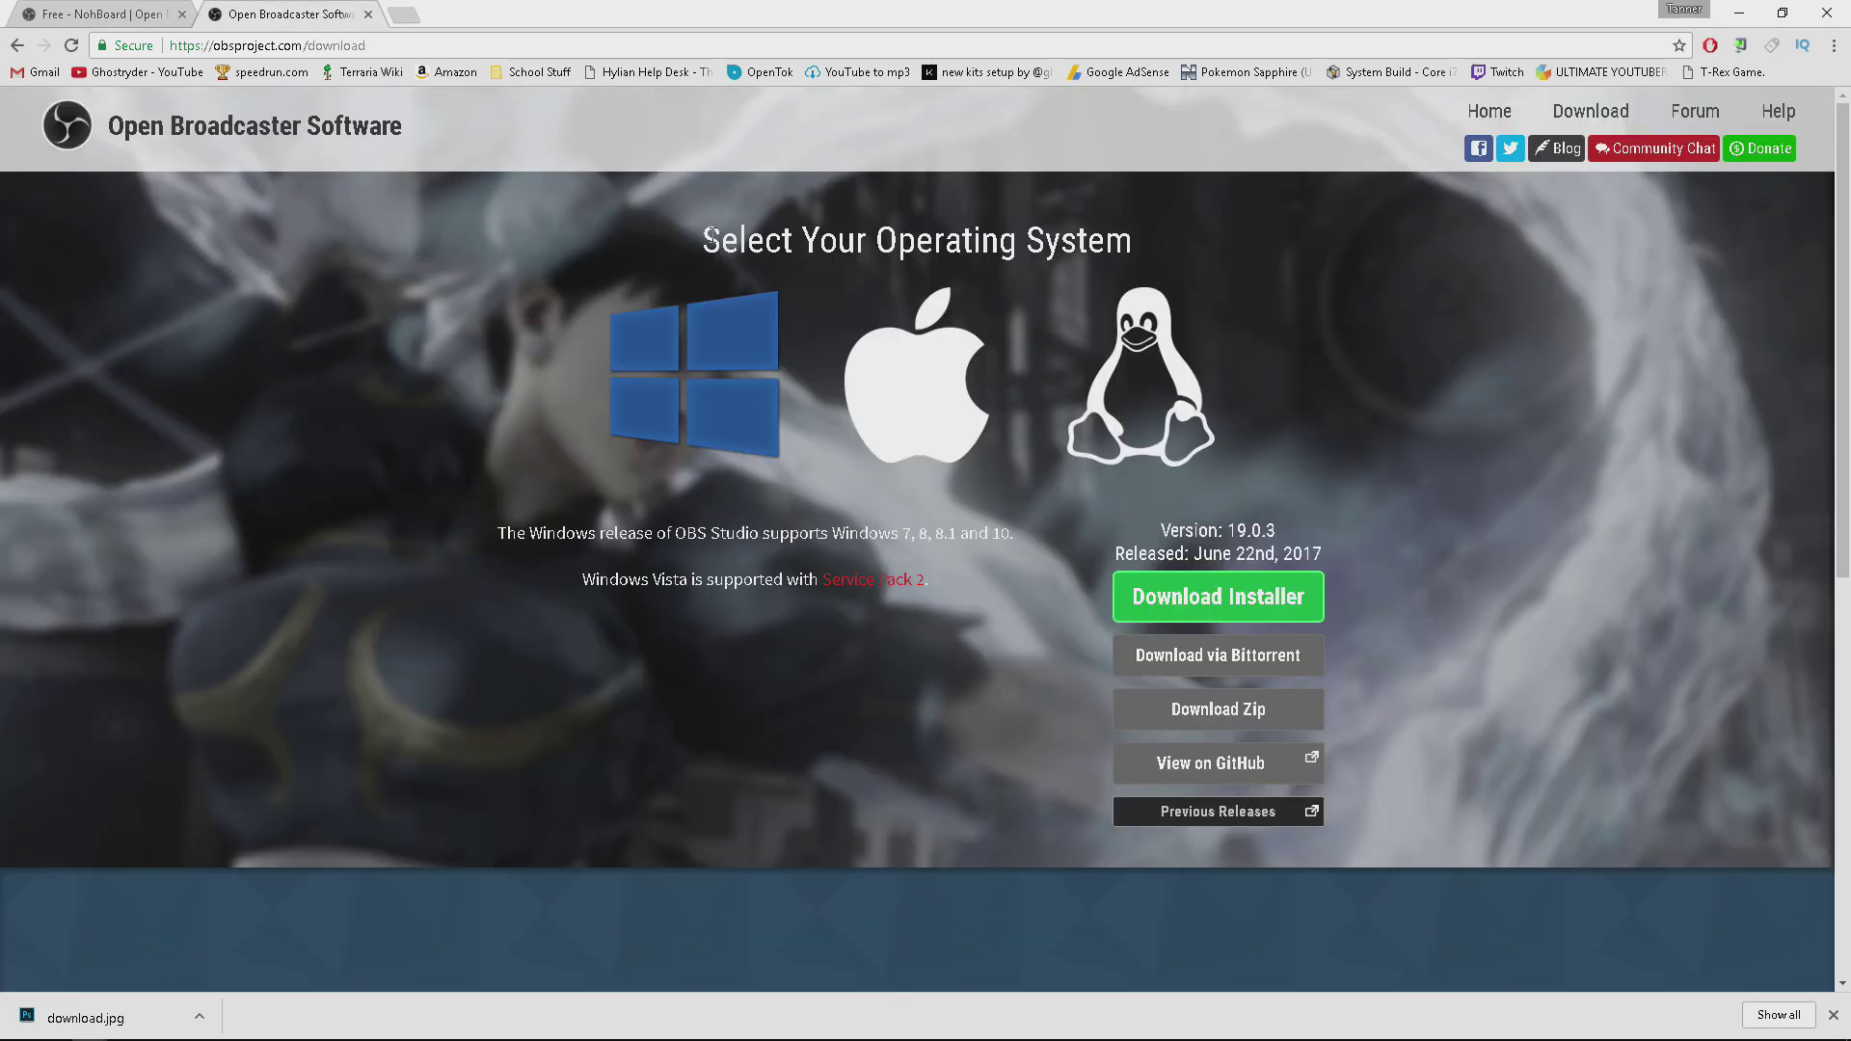
{"action": "left_click_drag", "start_coordinate": [119, 127], "coordinate": [437, 122]}
{"action": "left_click", "coordinate": [437, 122]}
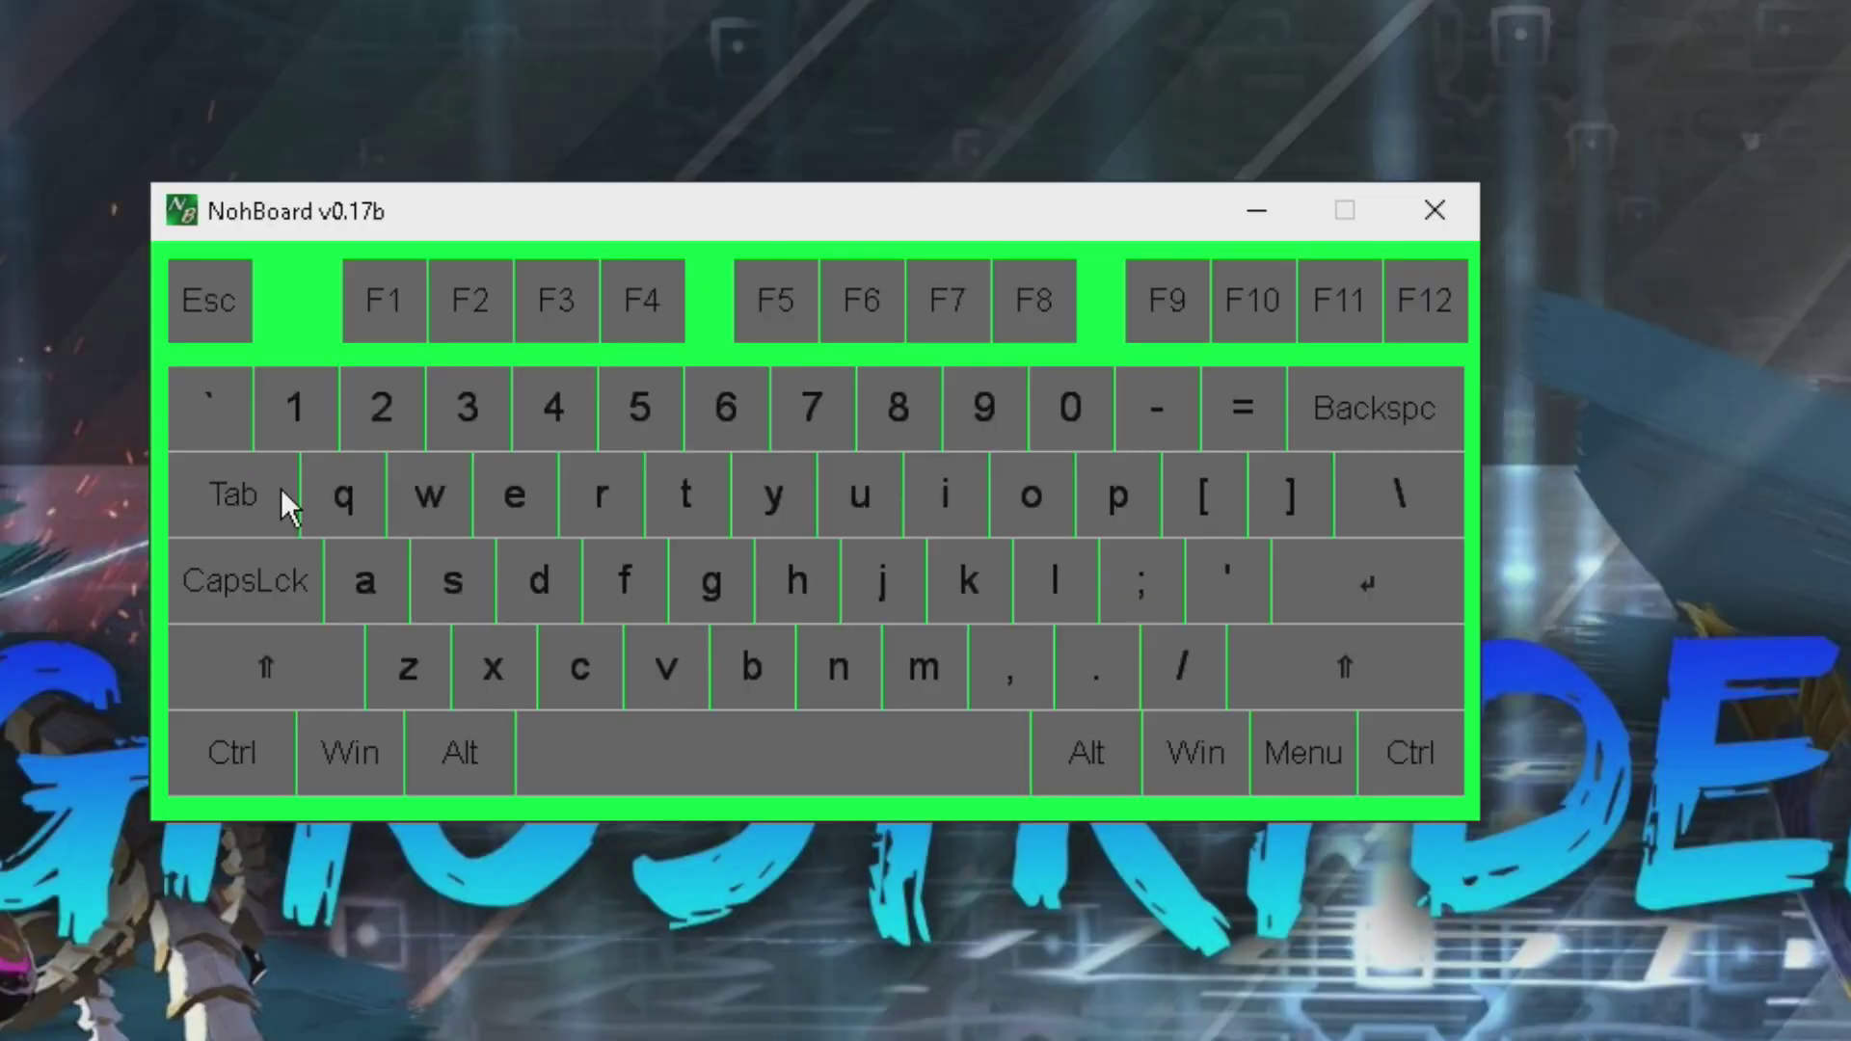
Step: Press N, U and D to check that the NohBoard overlay responds
{"action": "key", "text": "n"}
{"action": "key", "text": "u"}
{"action": "key", "text": "d"}
Step: Switch NohBoard's keyboard category to Basic in Settings
{"action": "right_click", "coordinate": [419, 523]}
{"action": "left_click", "coordinate": [540, 549]}
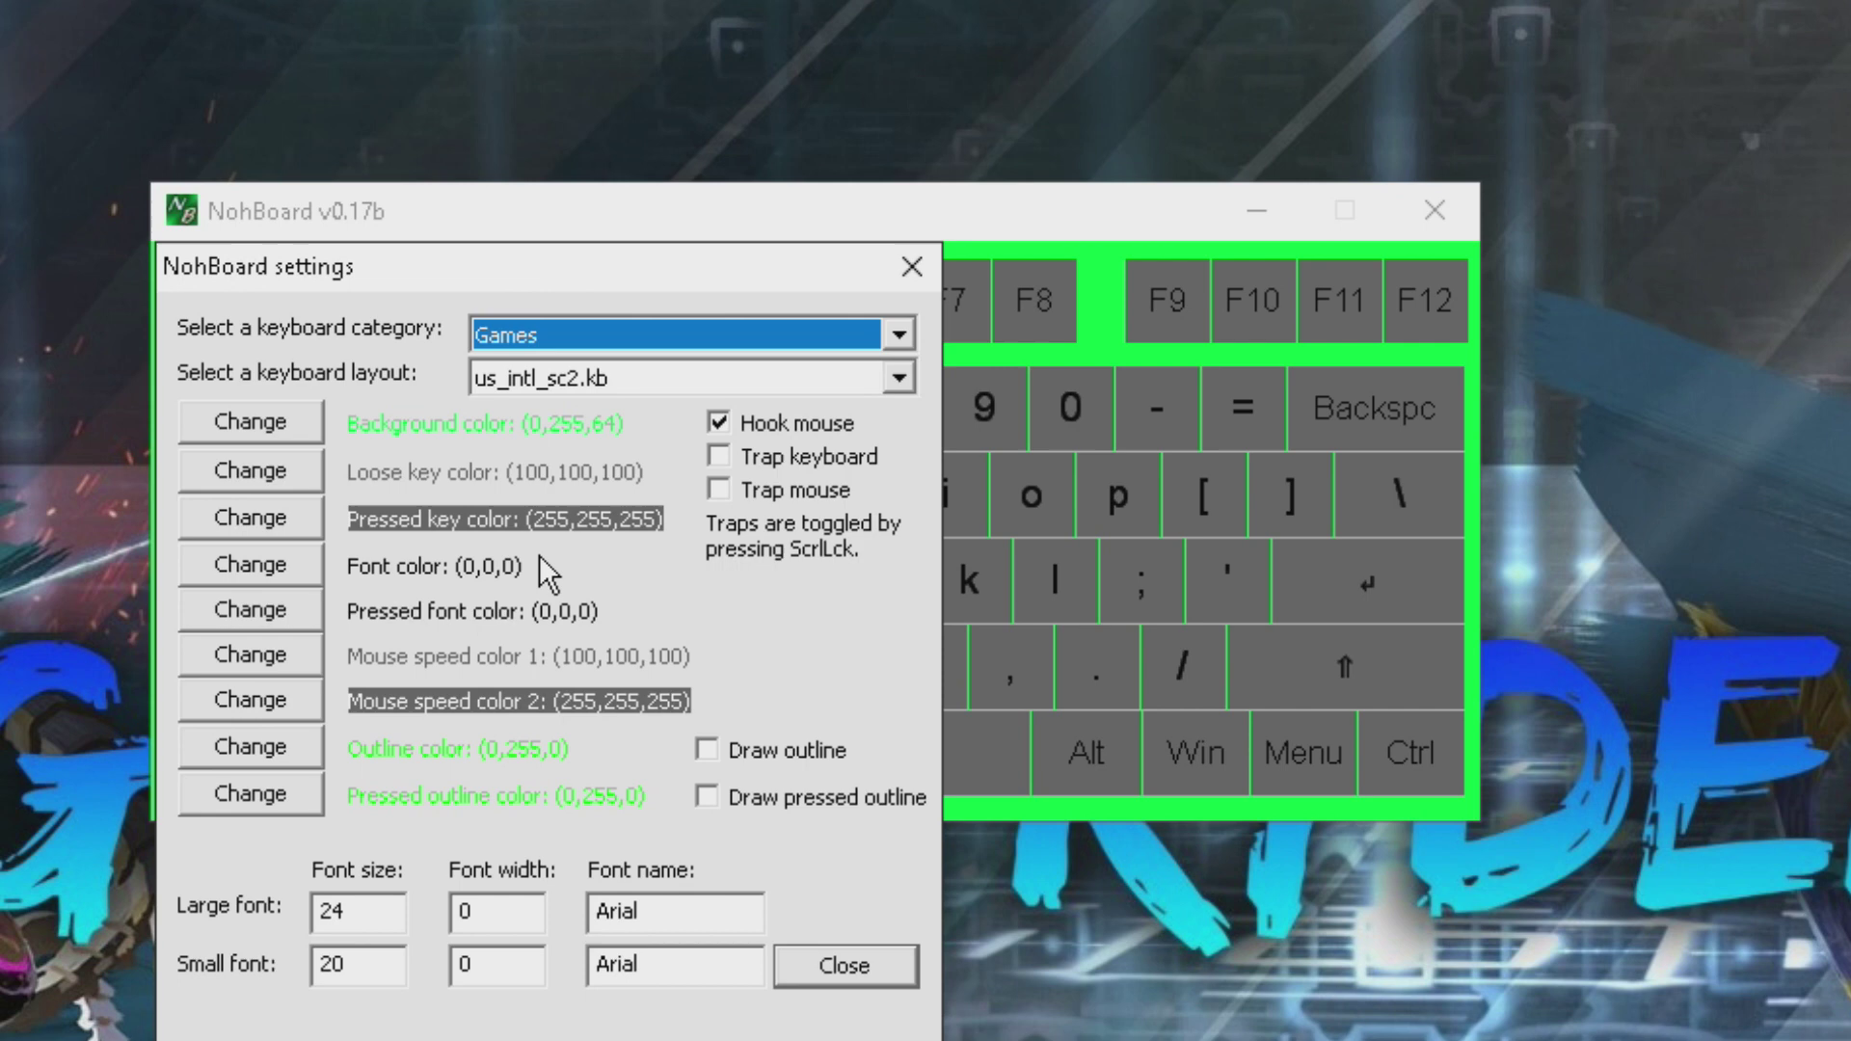
{"action": "left_click", "coordinate": [594, 389]}
{"action": "left_click", "coordinate": [583, 340]}
{"action": "left_click", "coordinate": [583, 340]}
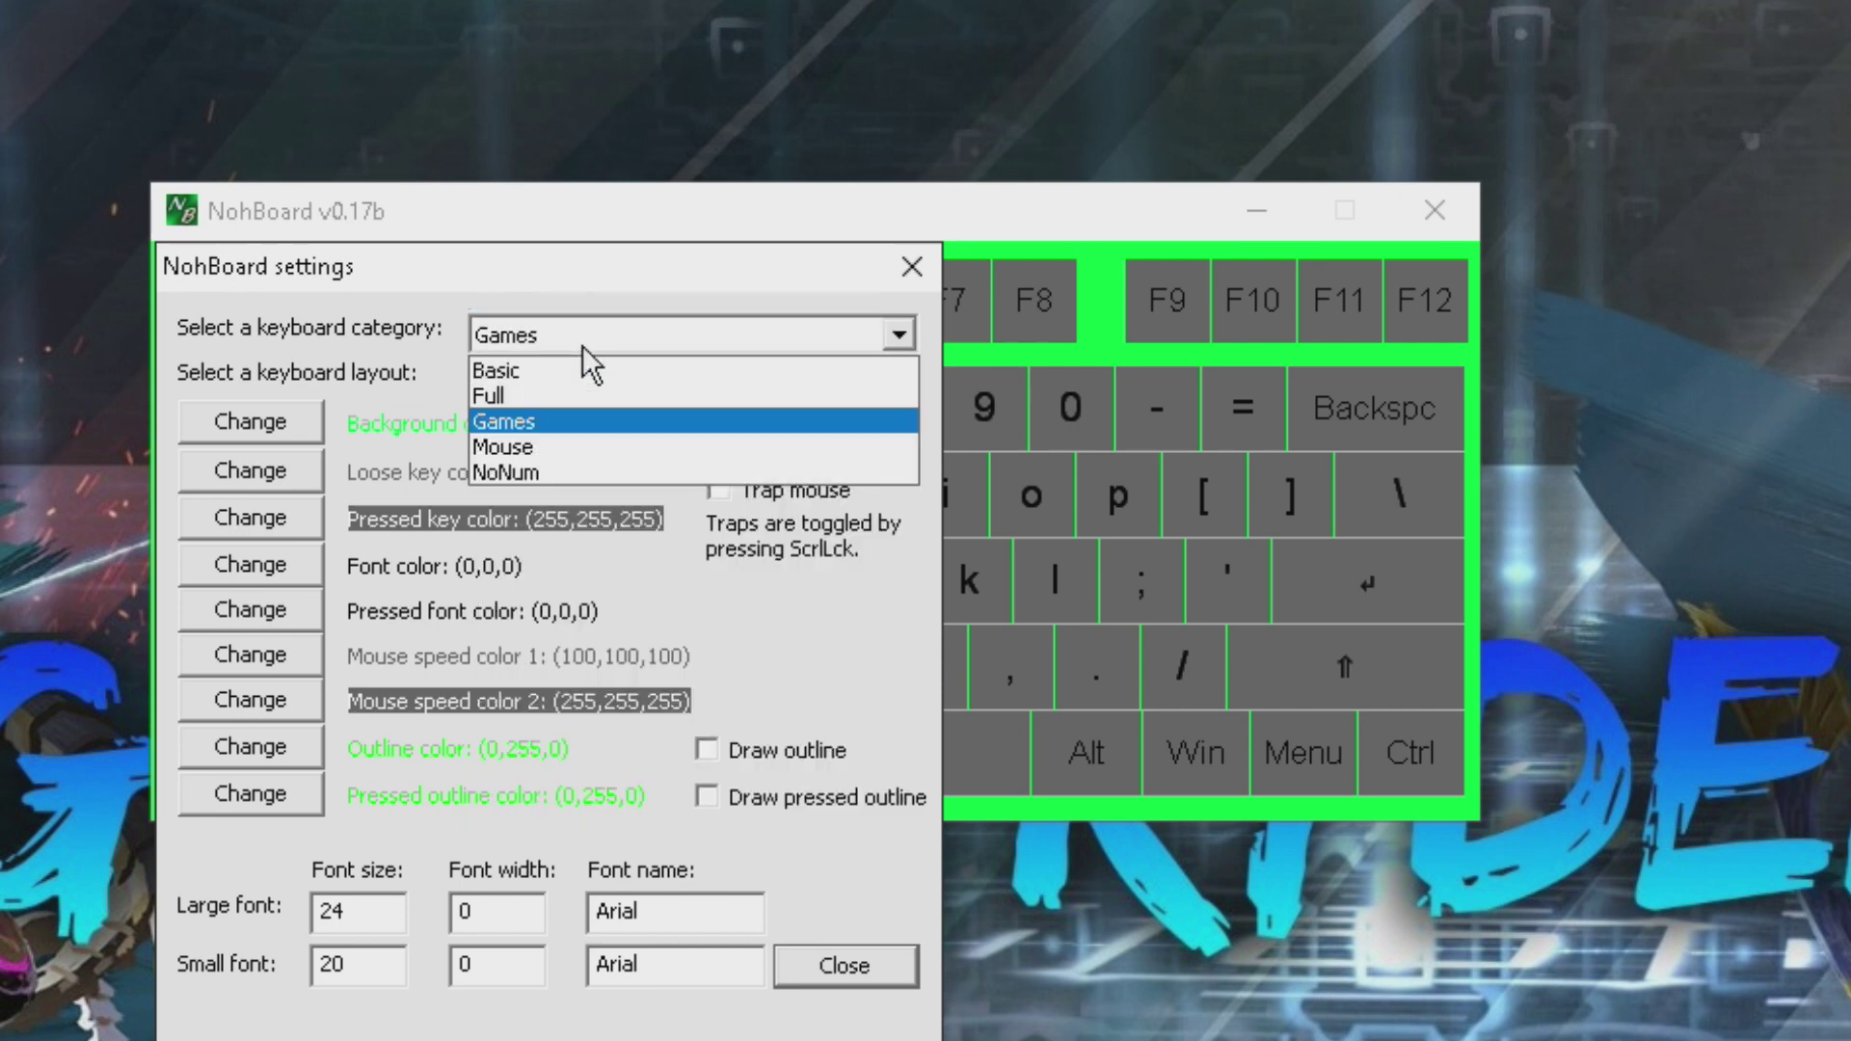
{"action": "left_click", "coordinate": [569, 372]}
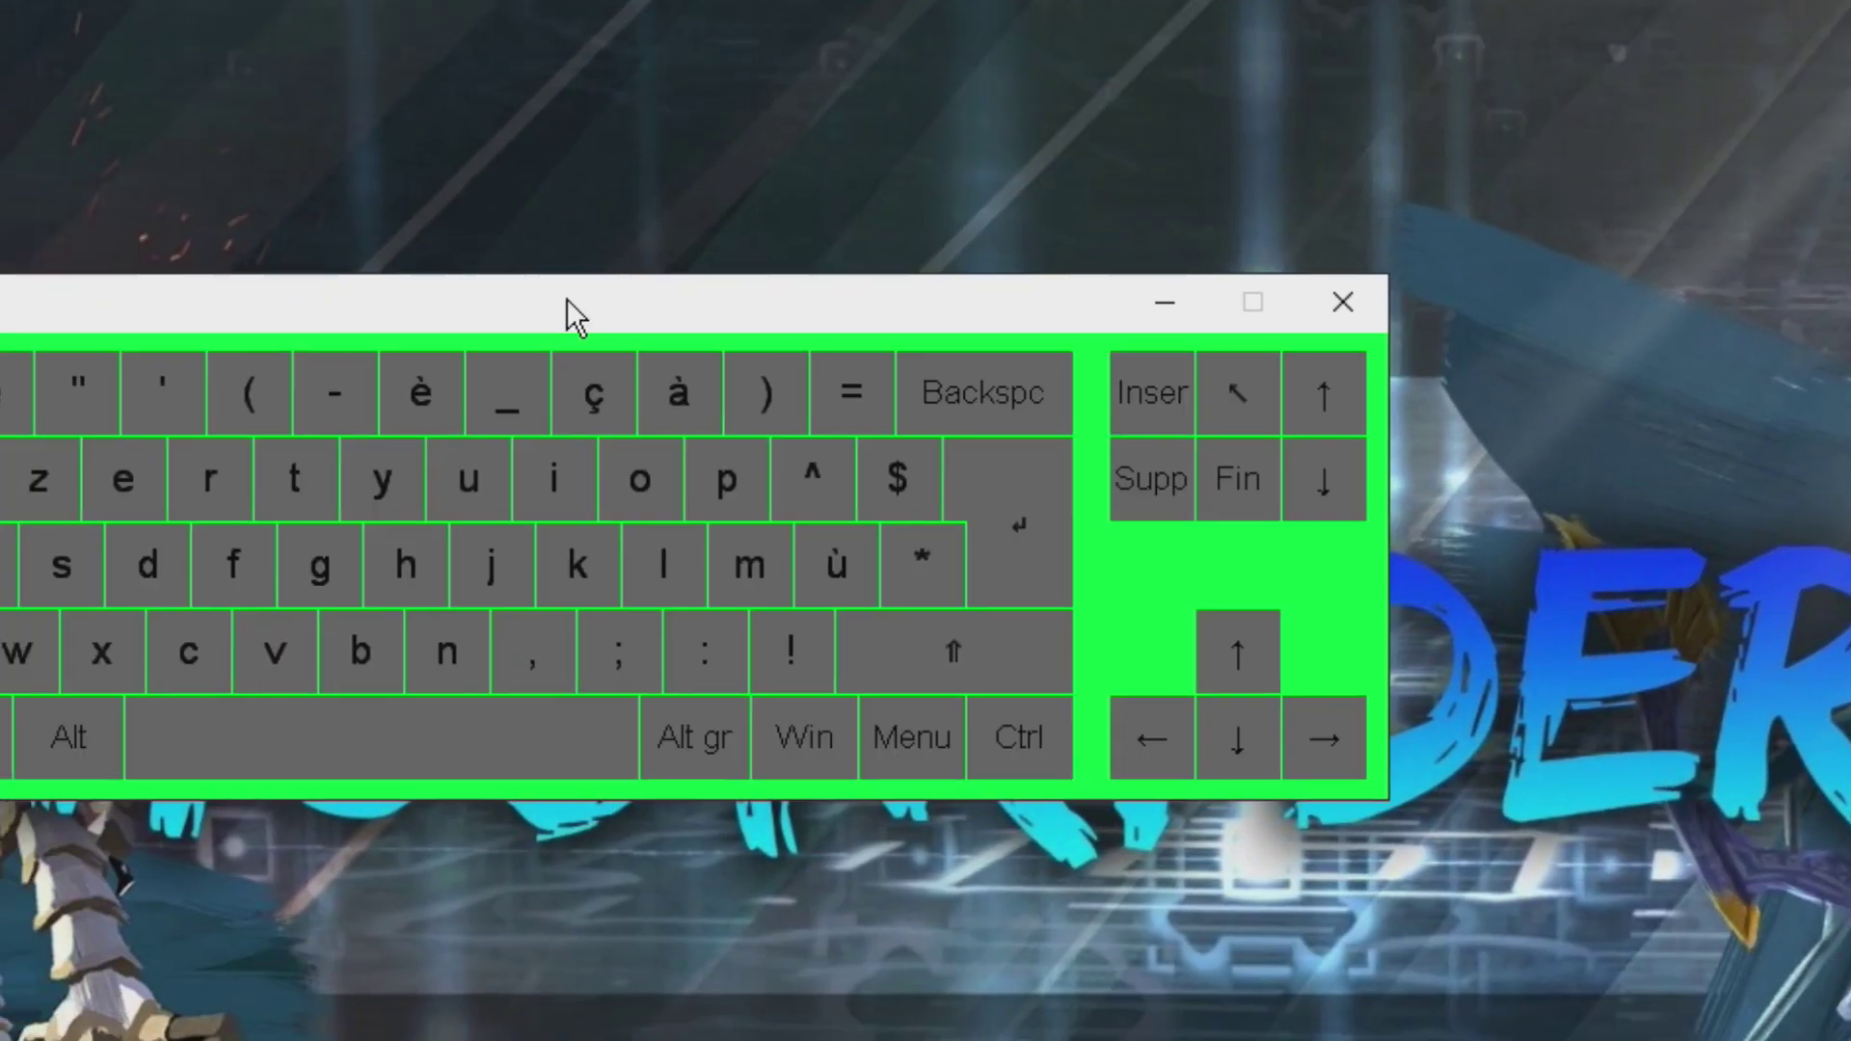
Step: Try the Games category, settle on the compact gaming layout, and restart NohBoard
{"action": "right_click", "coordinate": [942, 293]}
{"action": "left_click", "coordinate": [1035, 304]}
{"action": "left_click", "coordinate": [698, 231]}
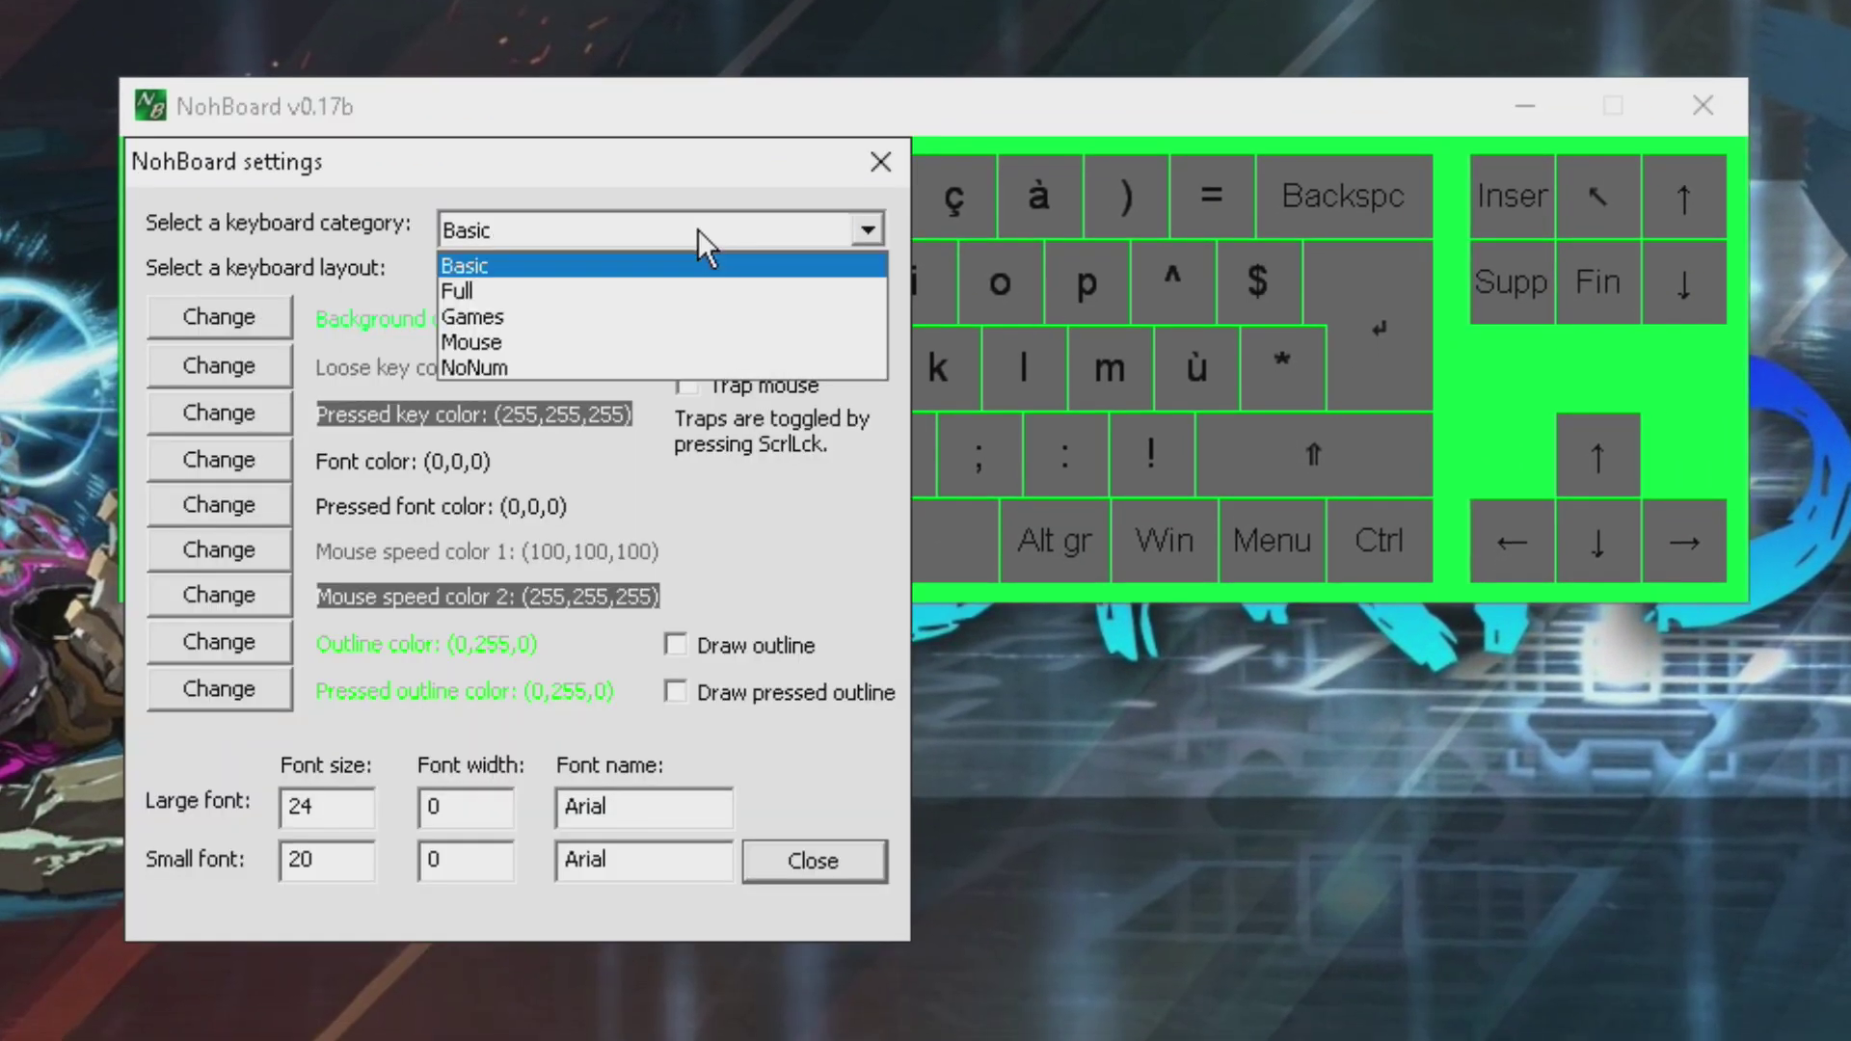
{"action": "left_click", "coordinate": [569, 305]}
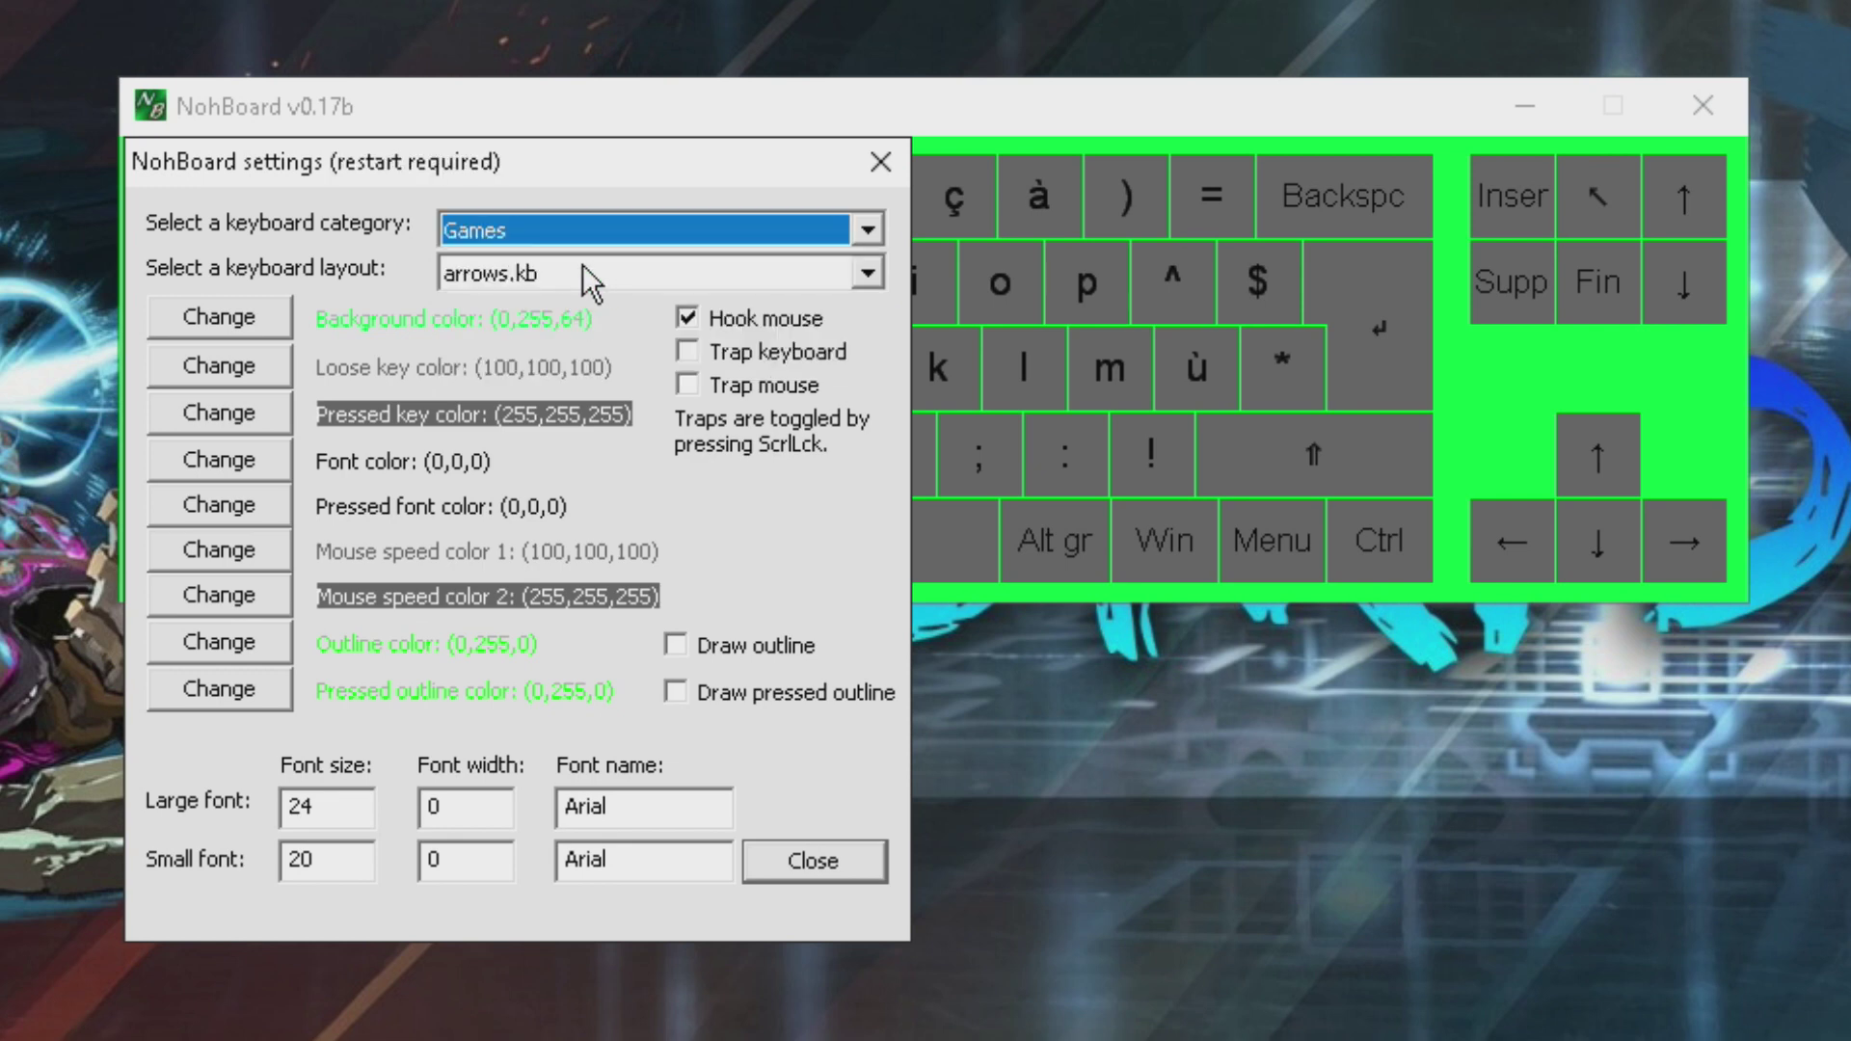
{"action": "left_click", "coordinate": [565, 278]}
{"action": "left_click", "coordinate": [565, 277]}
{"action": "left_click", "coordinate": [565, 230]}
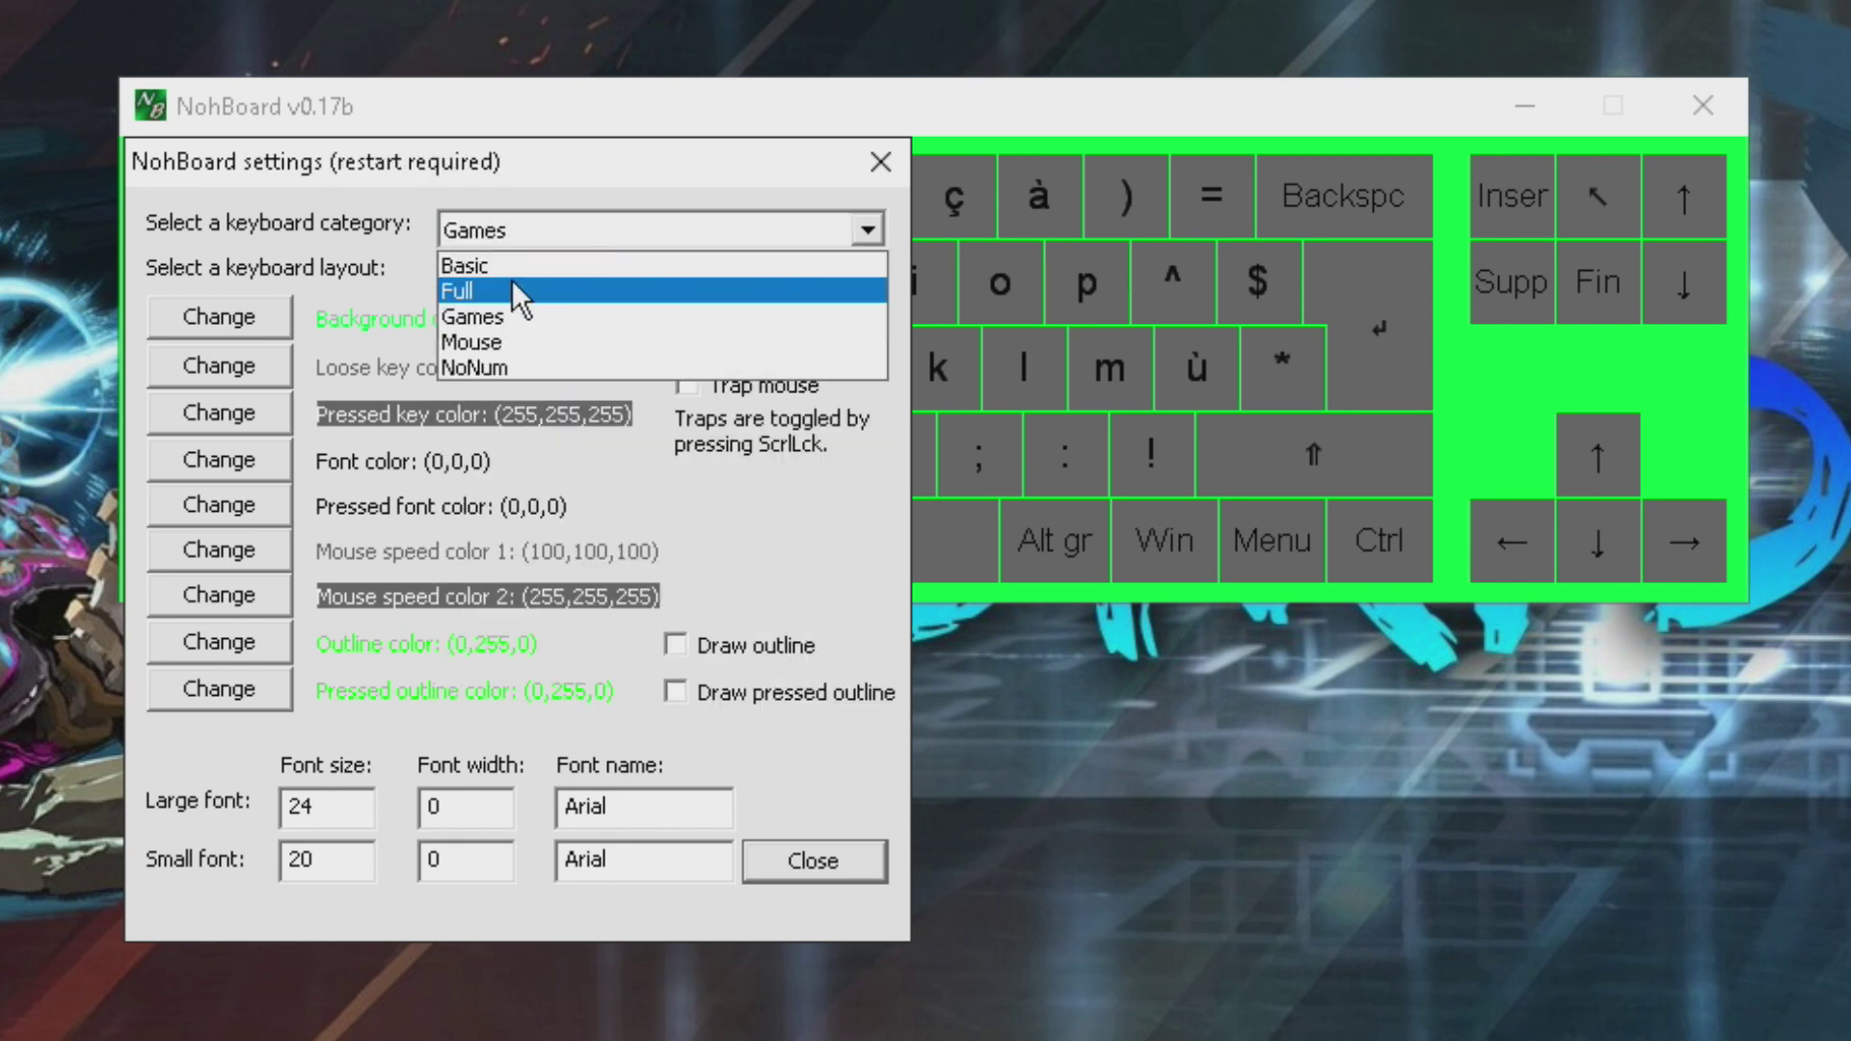
{"action": "left_click", "coordinate": [514, 290]}
{"action": "left_click", "coordinate": [813, 860]}
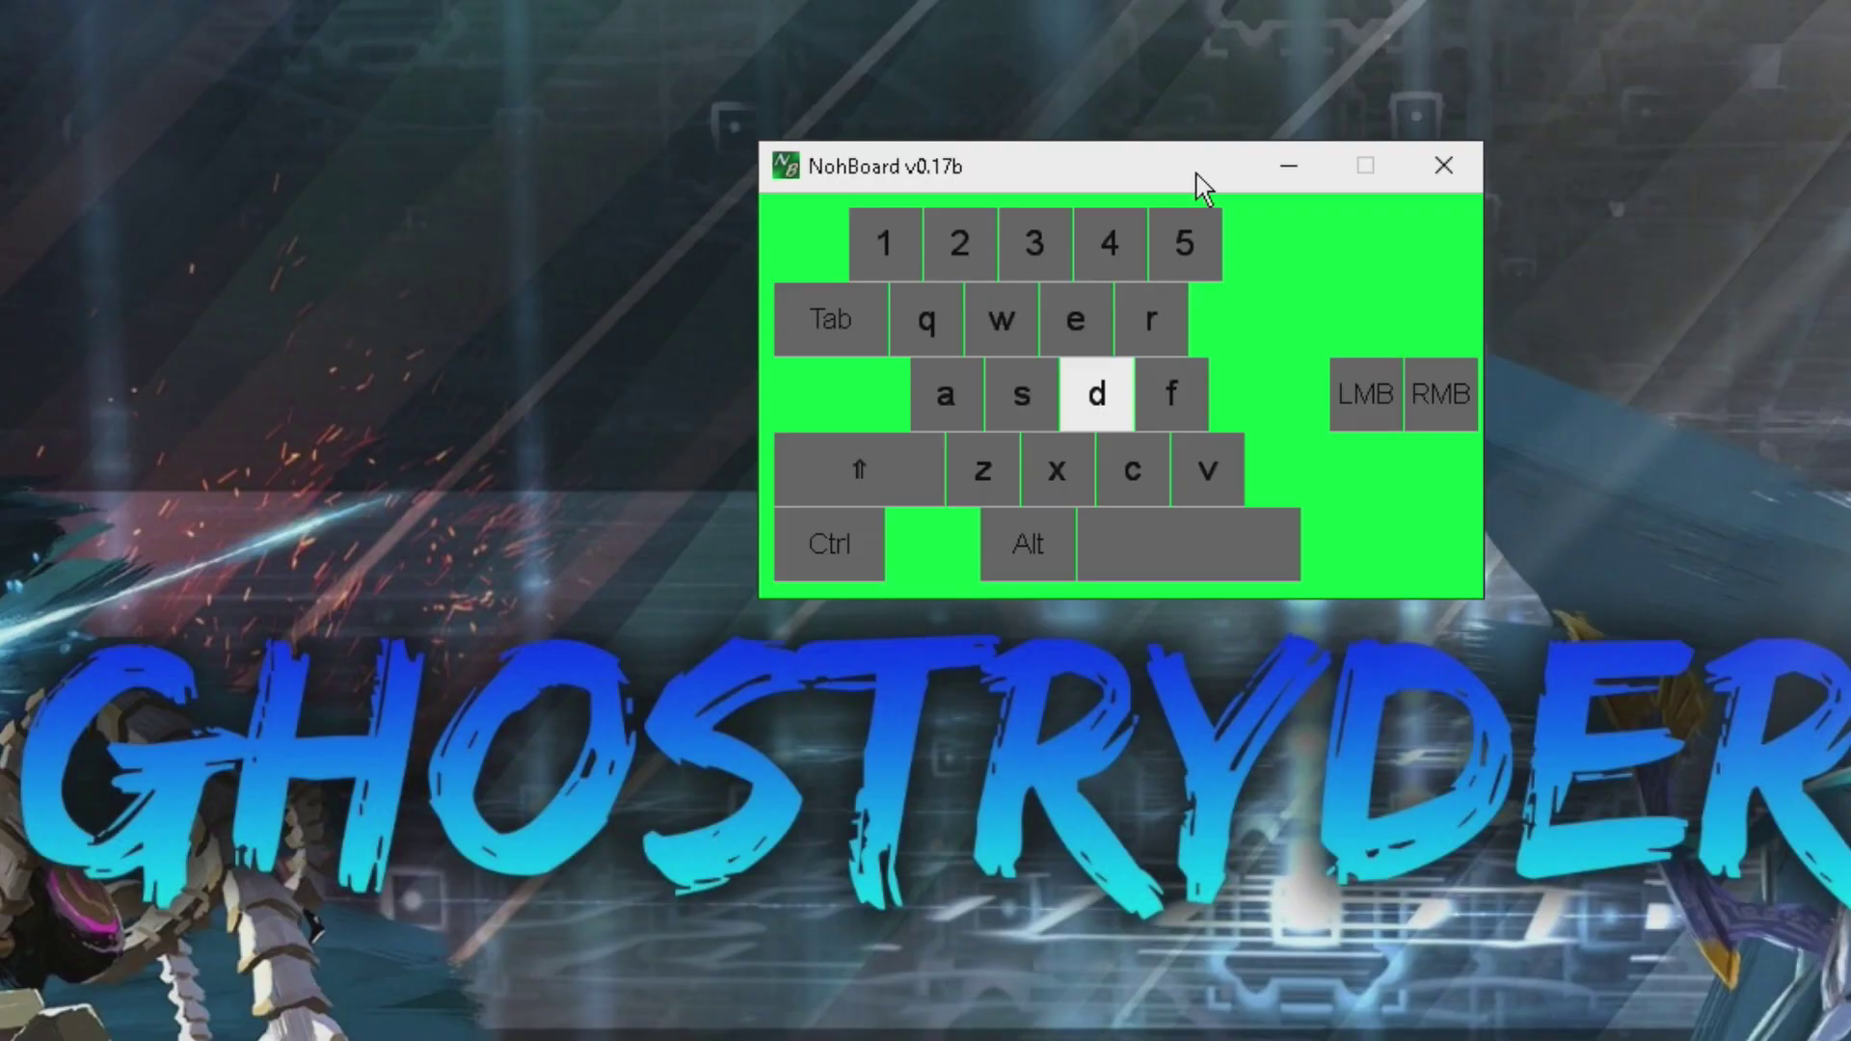
{"action": "key", "text": "1"}
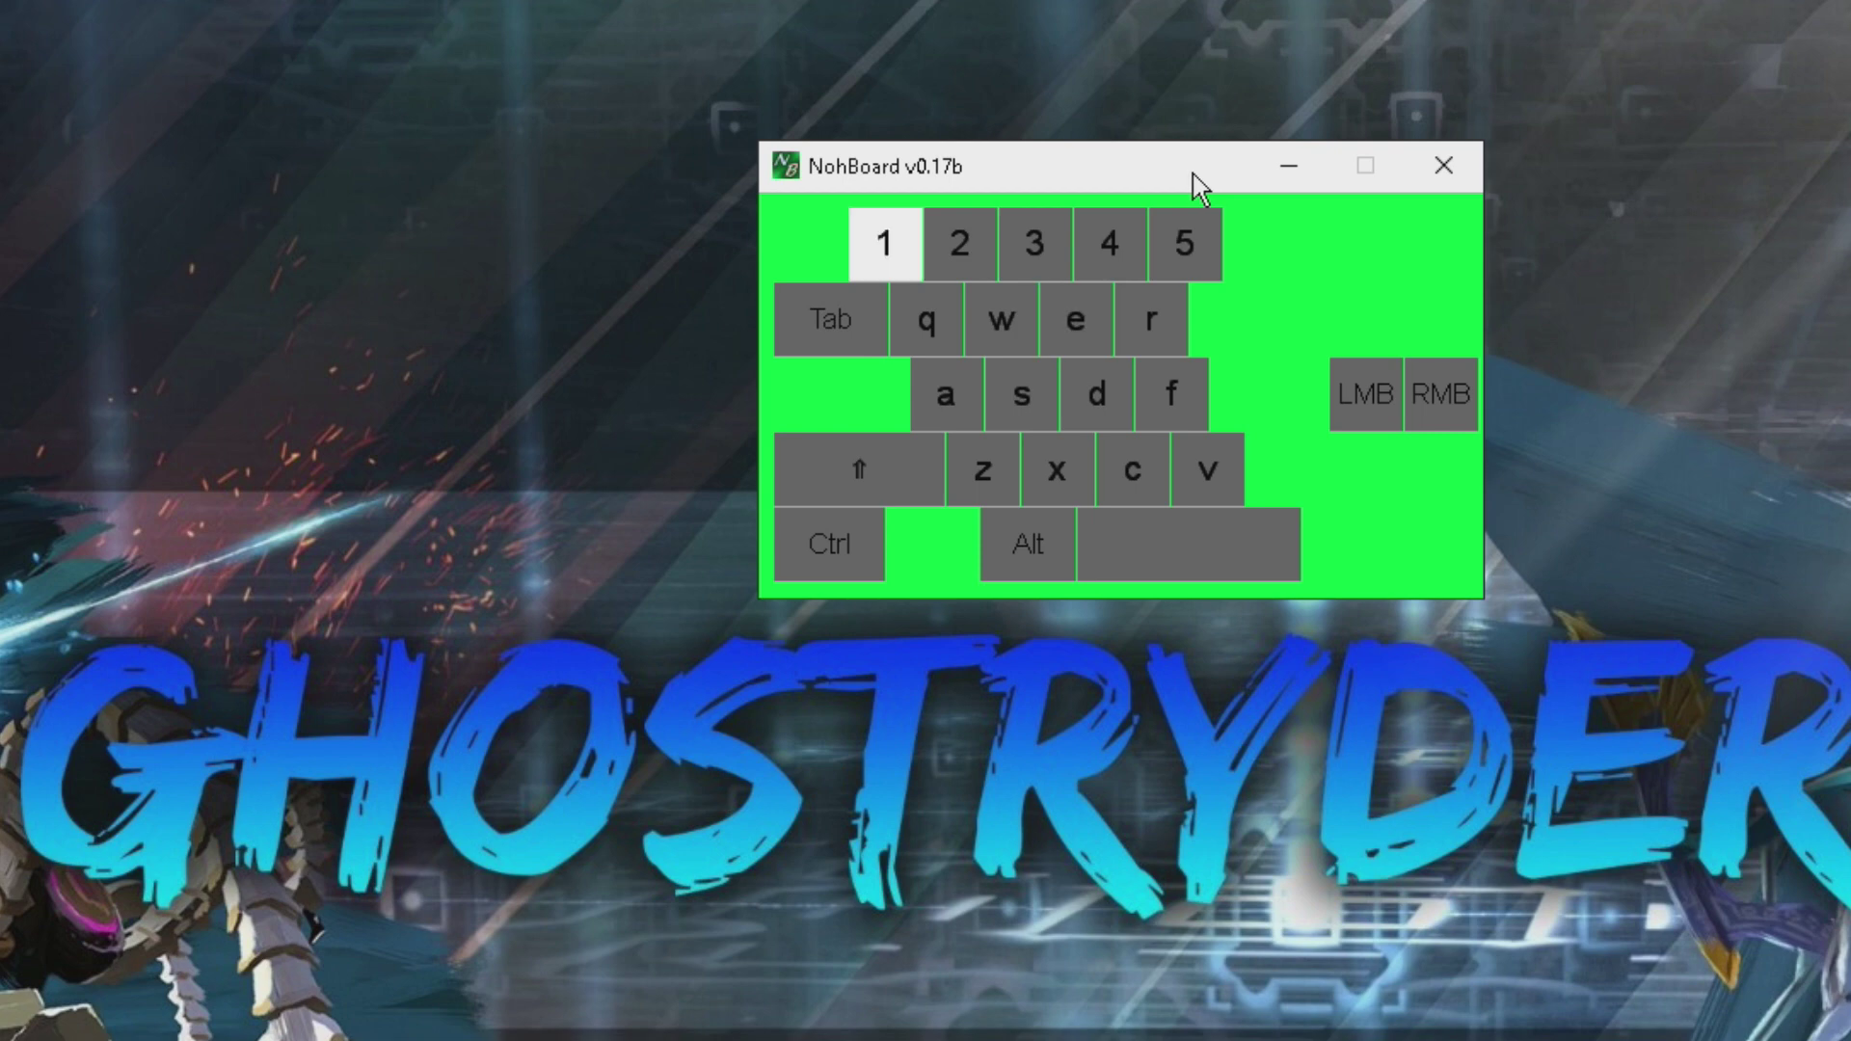
{"action": "key", "text": "2"}
{"action": "key", "text": "3"}
{"action": "key", "text": "4"}
{"action": "key", "text": "space"}
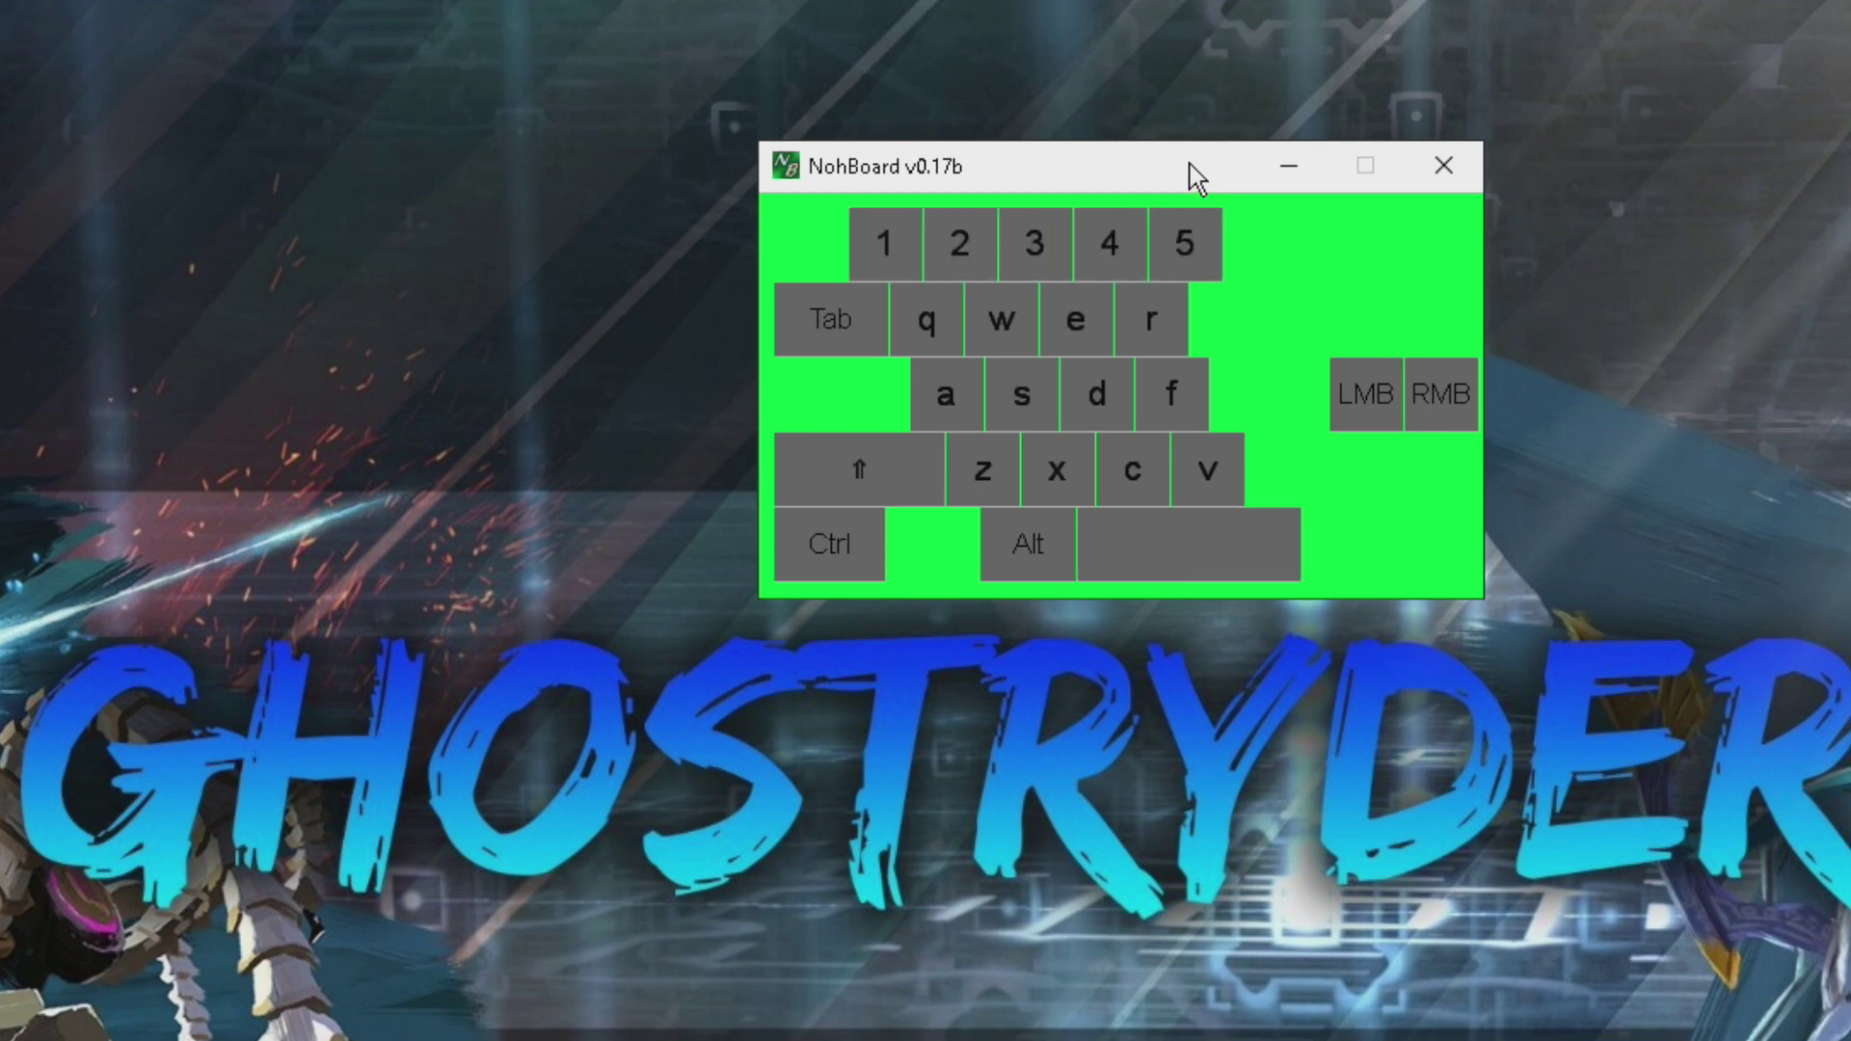
{"action": "key", "text": "ctrl"}
{"action": "key", "text": "alt"}
{"action": "key", "text": "shift"}
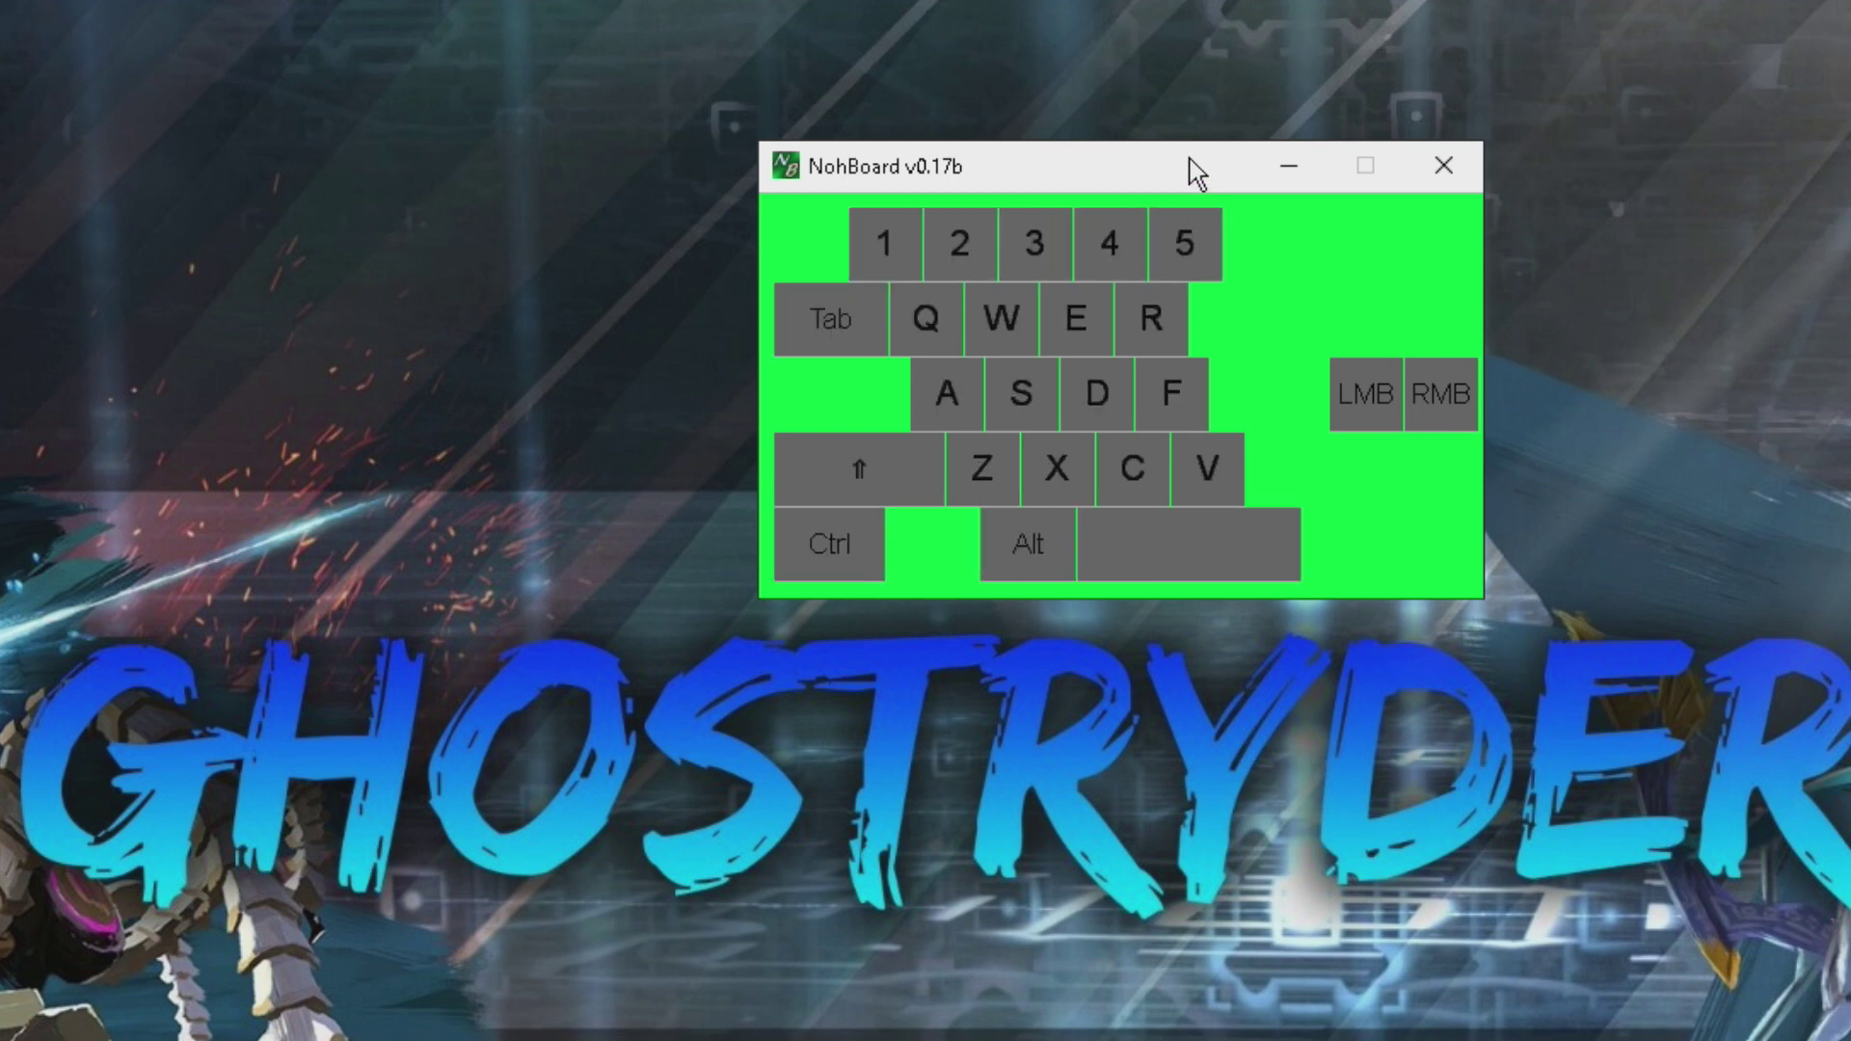
{"action": "key", "text": "shift"}
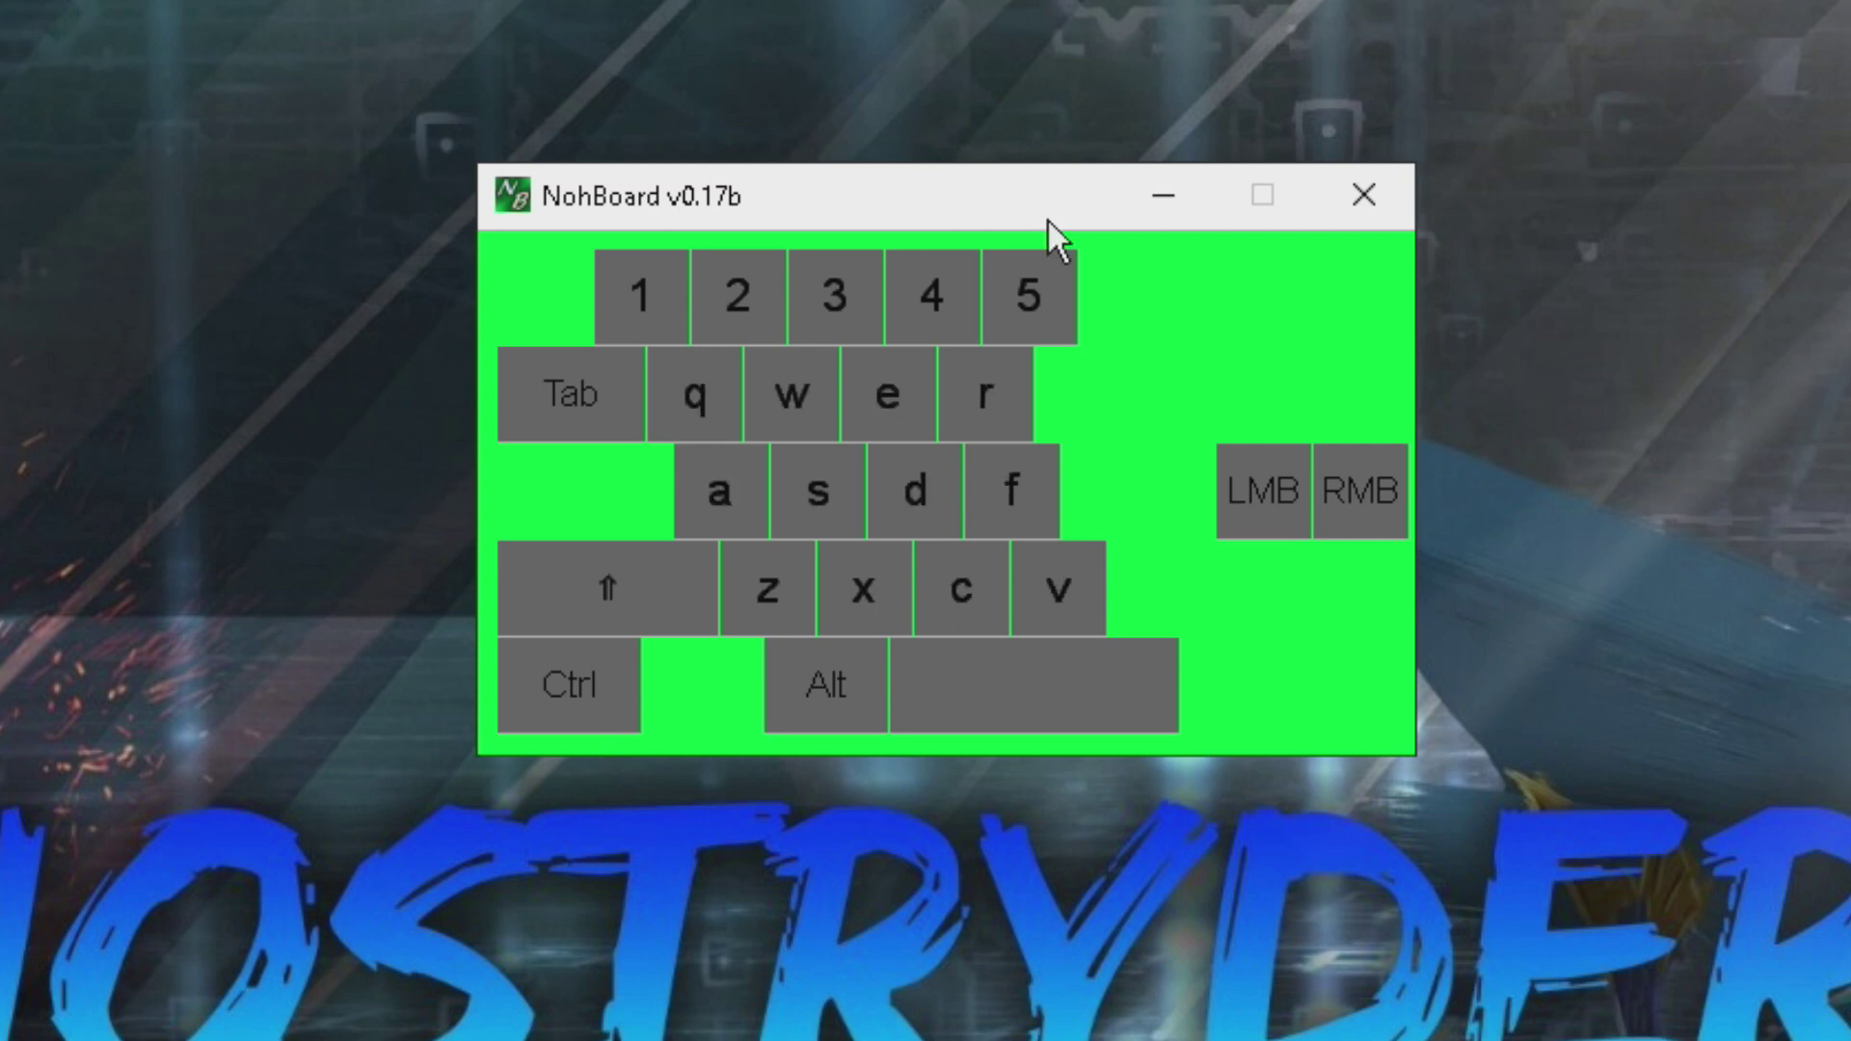
{"action": "key", "text": "a"}
{"action": "key", "text": "s"}
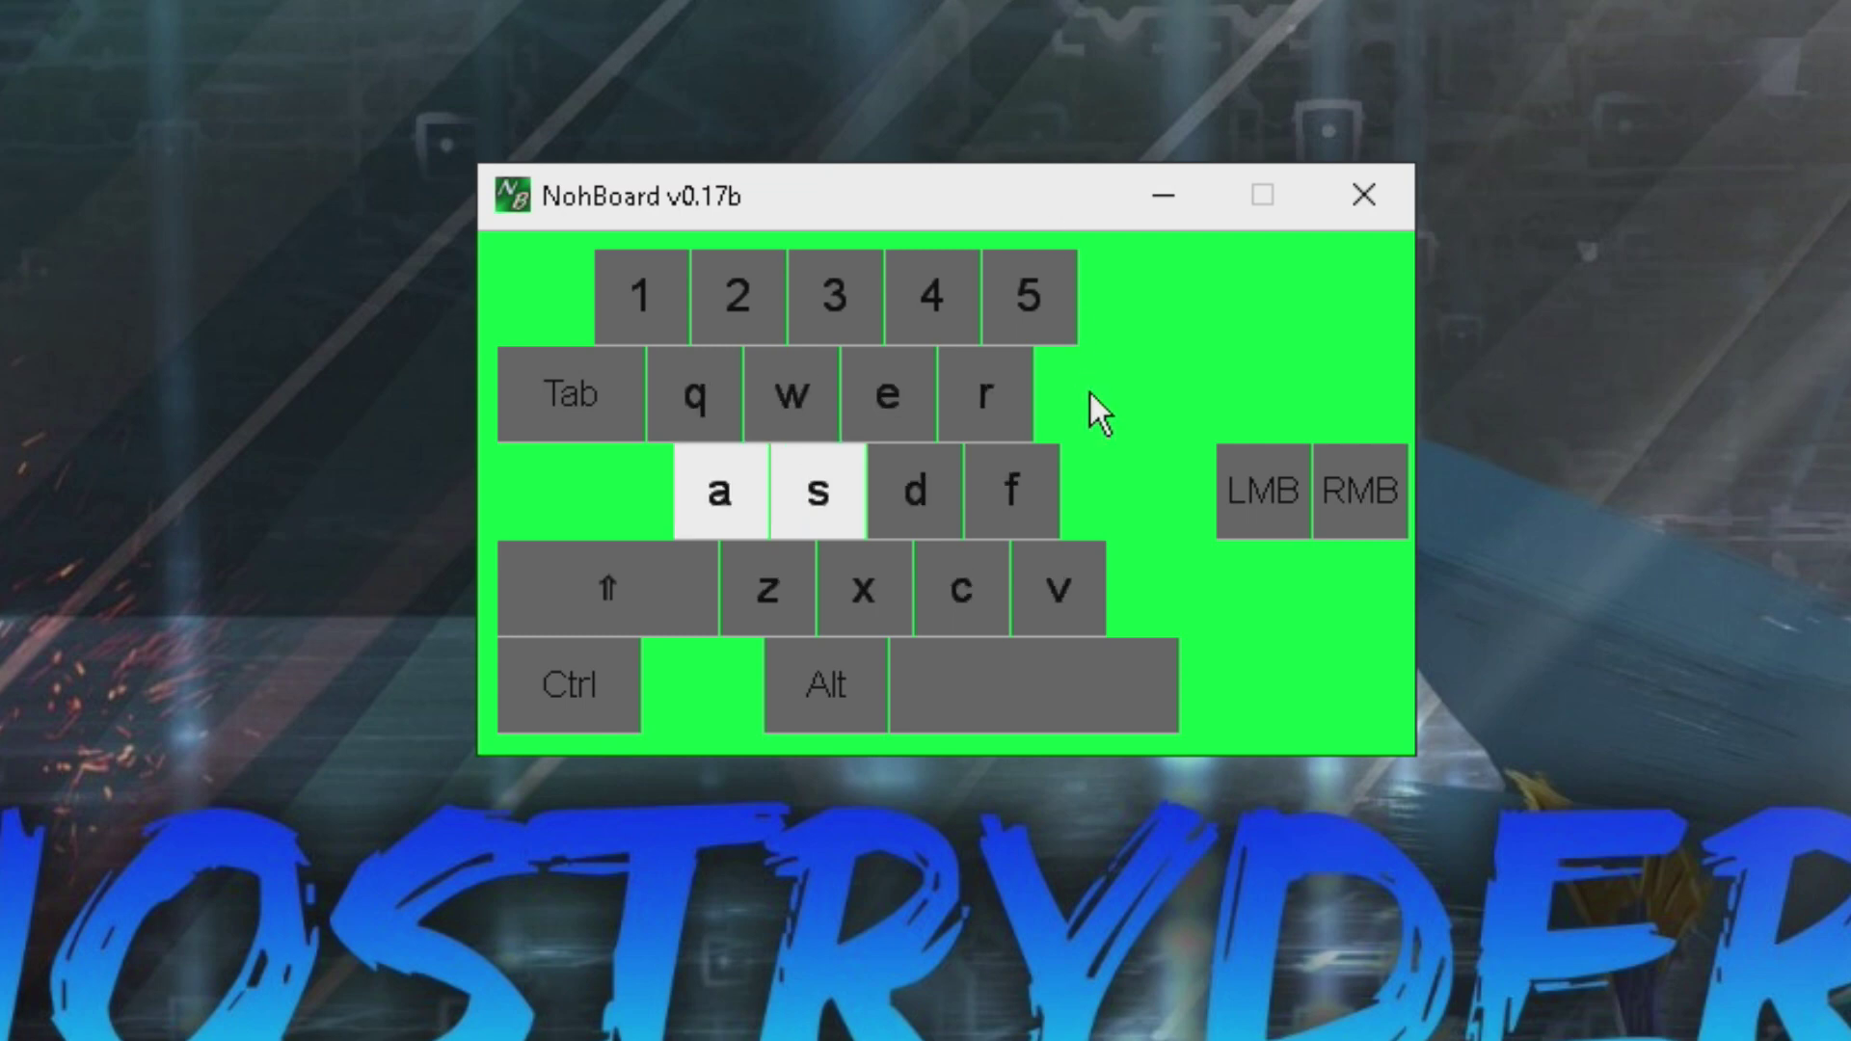
{"action": "key", "text": "d"}
Step: Set NohBoard's keyboard background colour to green (0,255,64) and close Settings
{"action": "right_click", "coordinate": [1093, 314]}
{"action": "left_click", "coordinate": [1187, 358]}
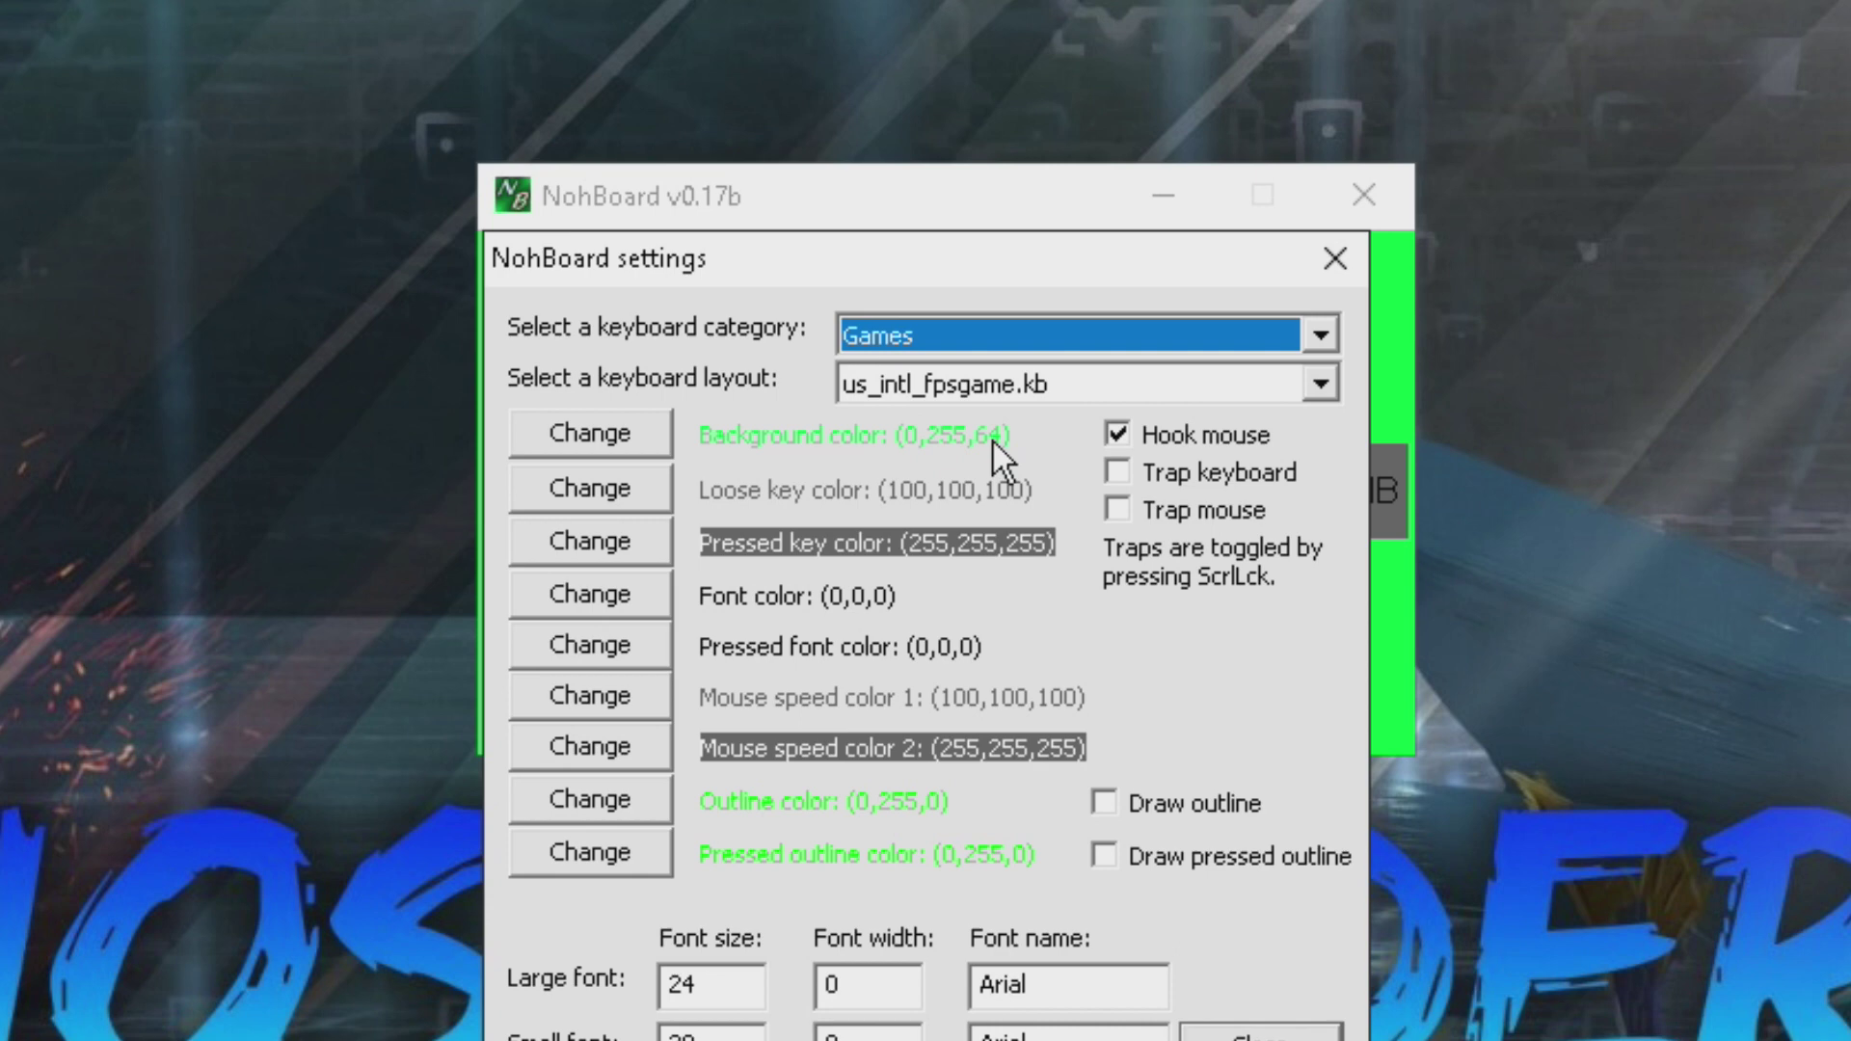
{"action": "left_click", "coordinate": [630, 434]}
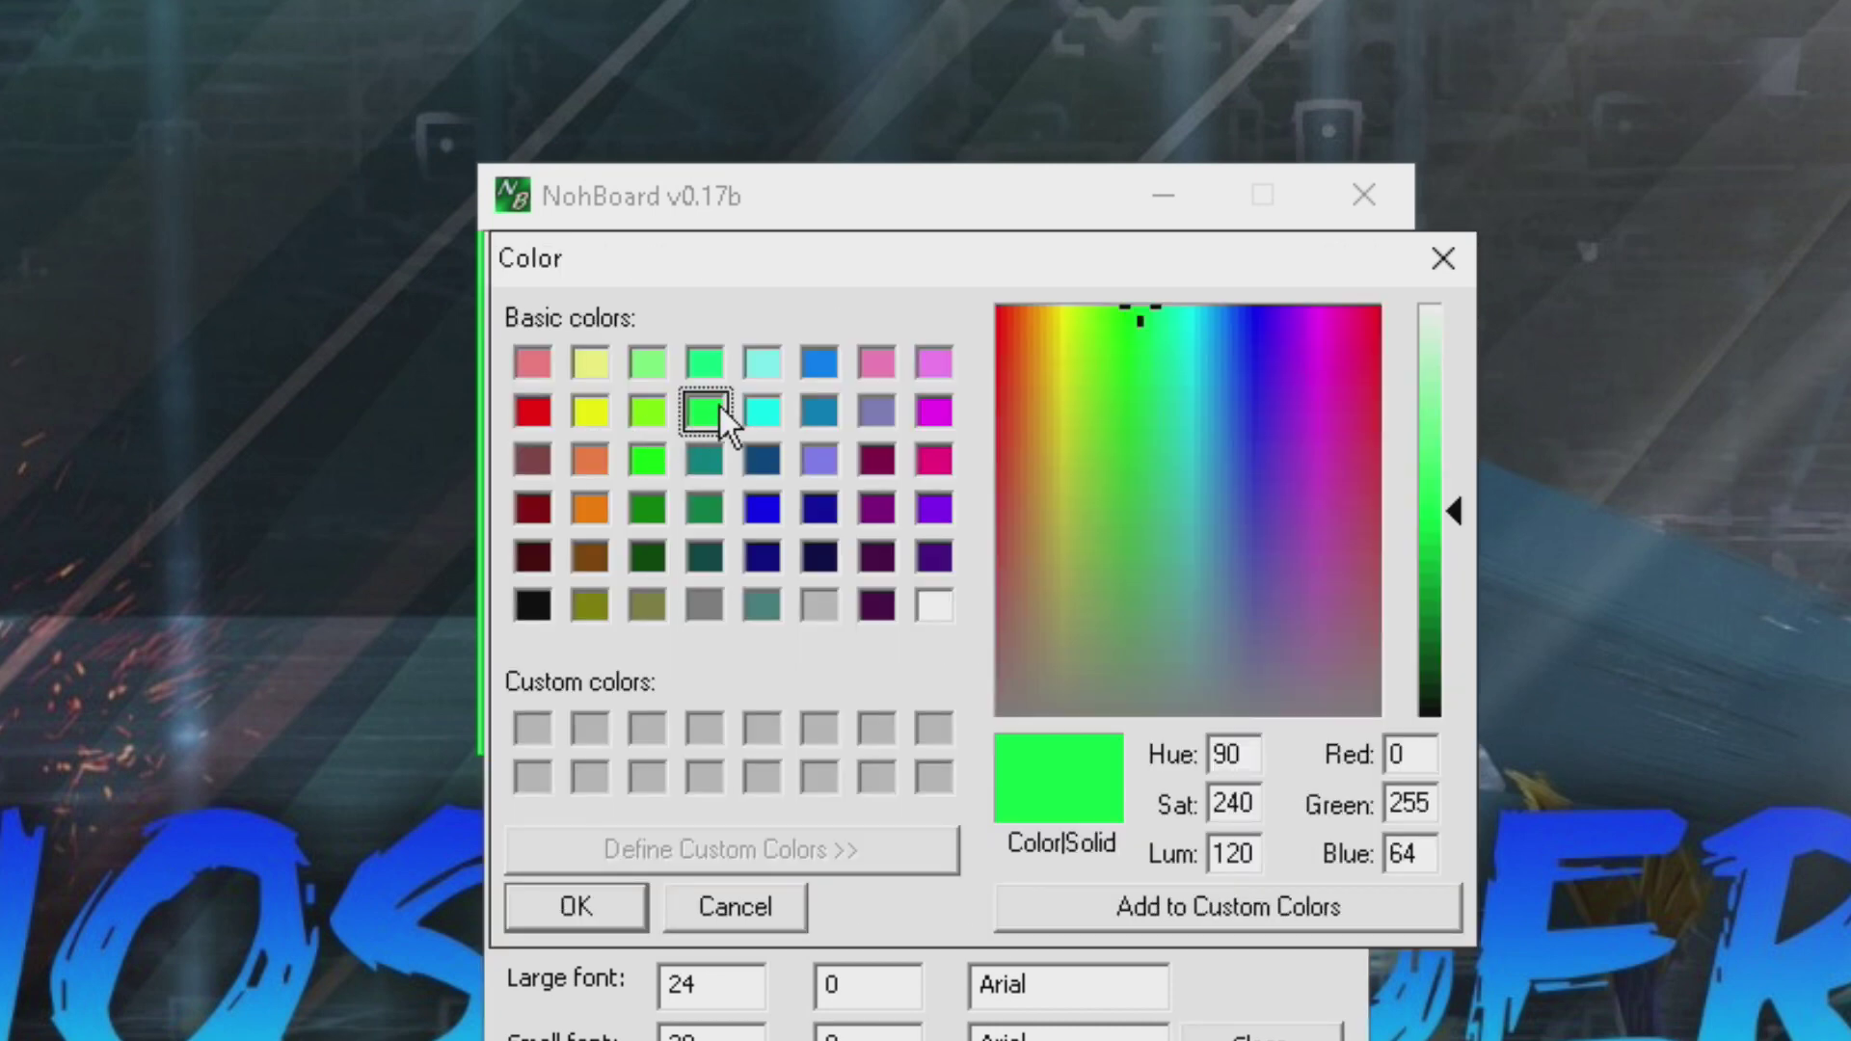
{"action": "left_click", "coordinate": [604, 907]}
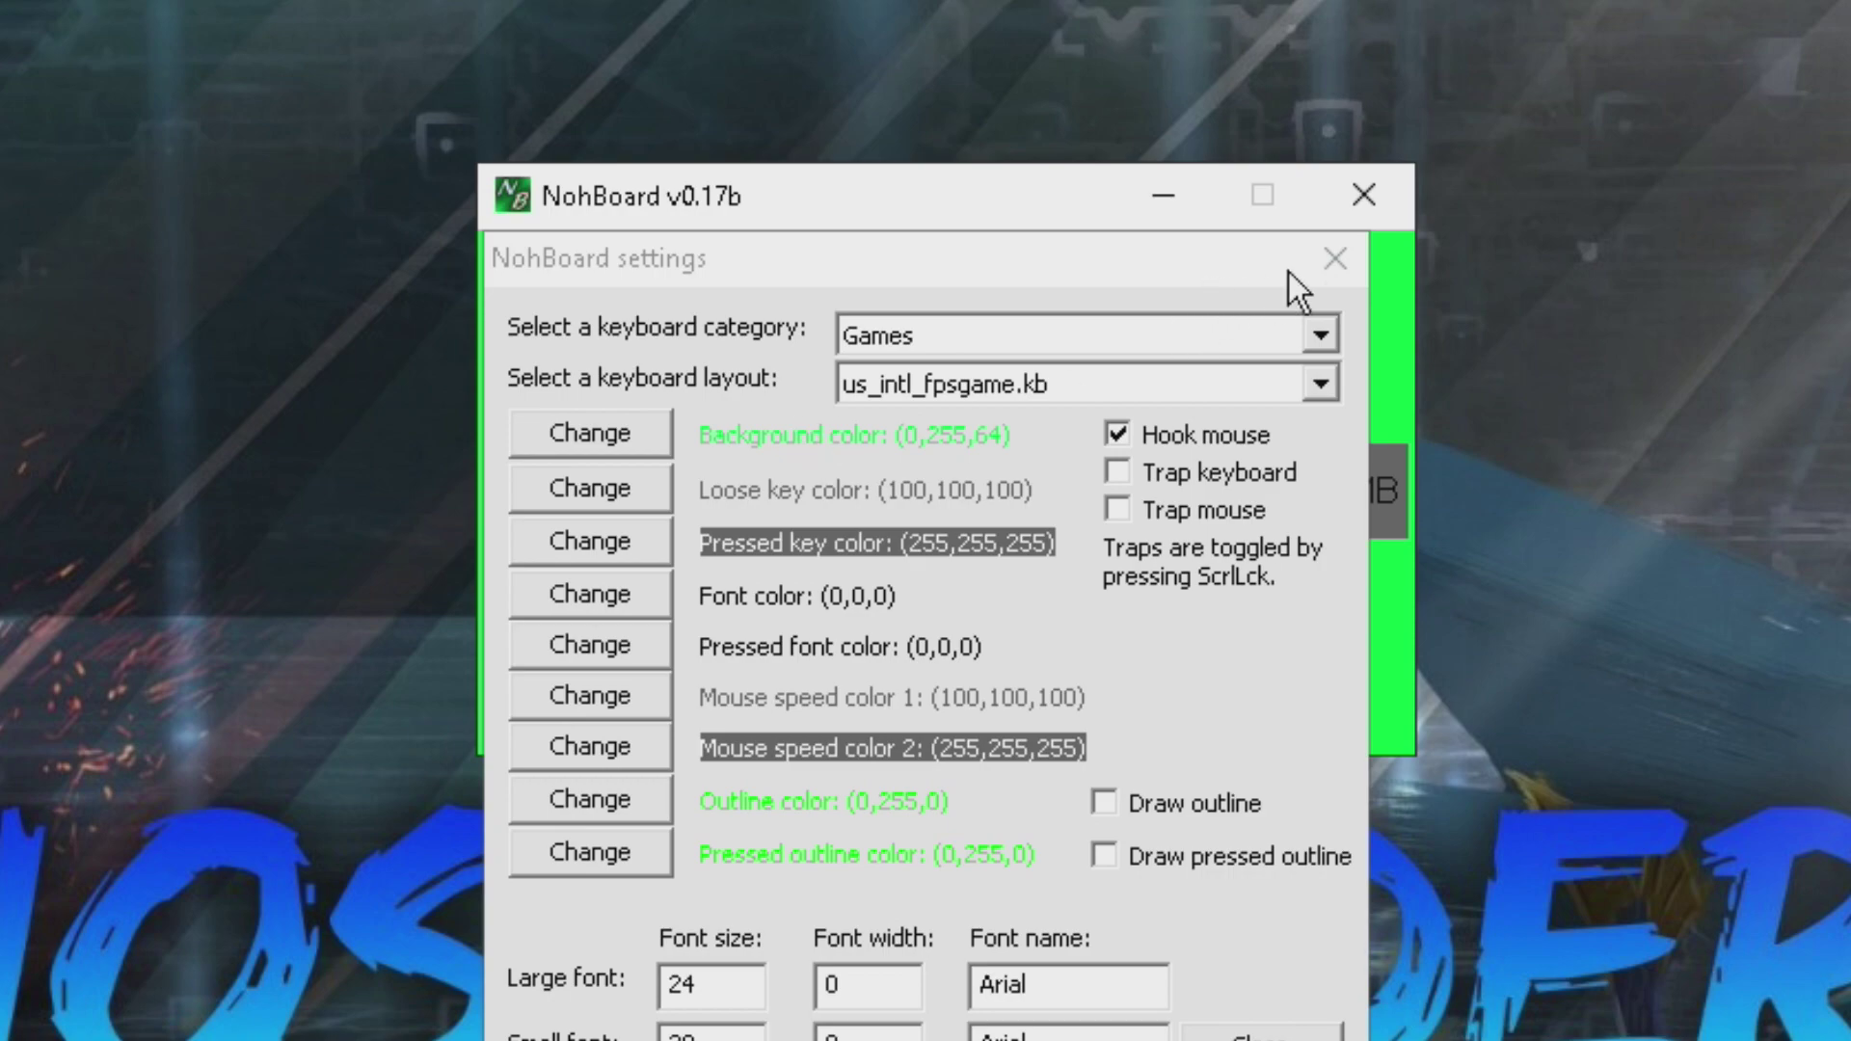
{"action": "left_click", "coordinate": [1332, 258]}
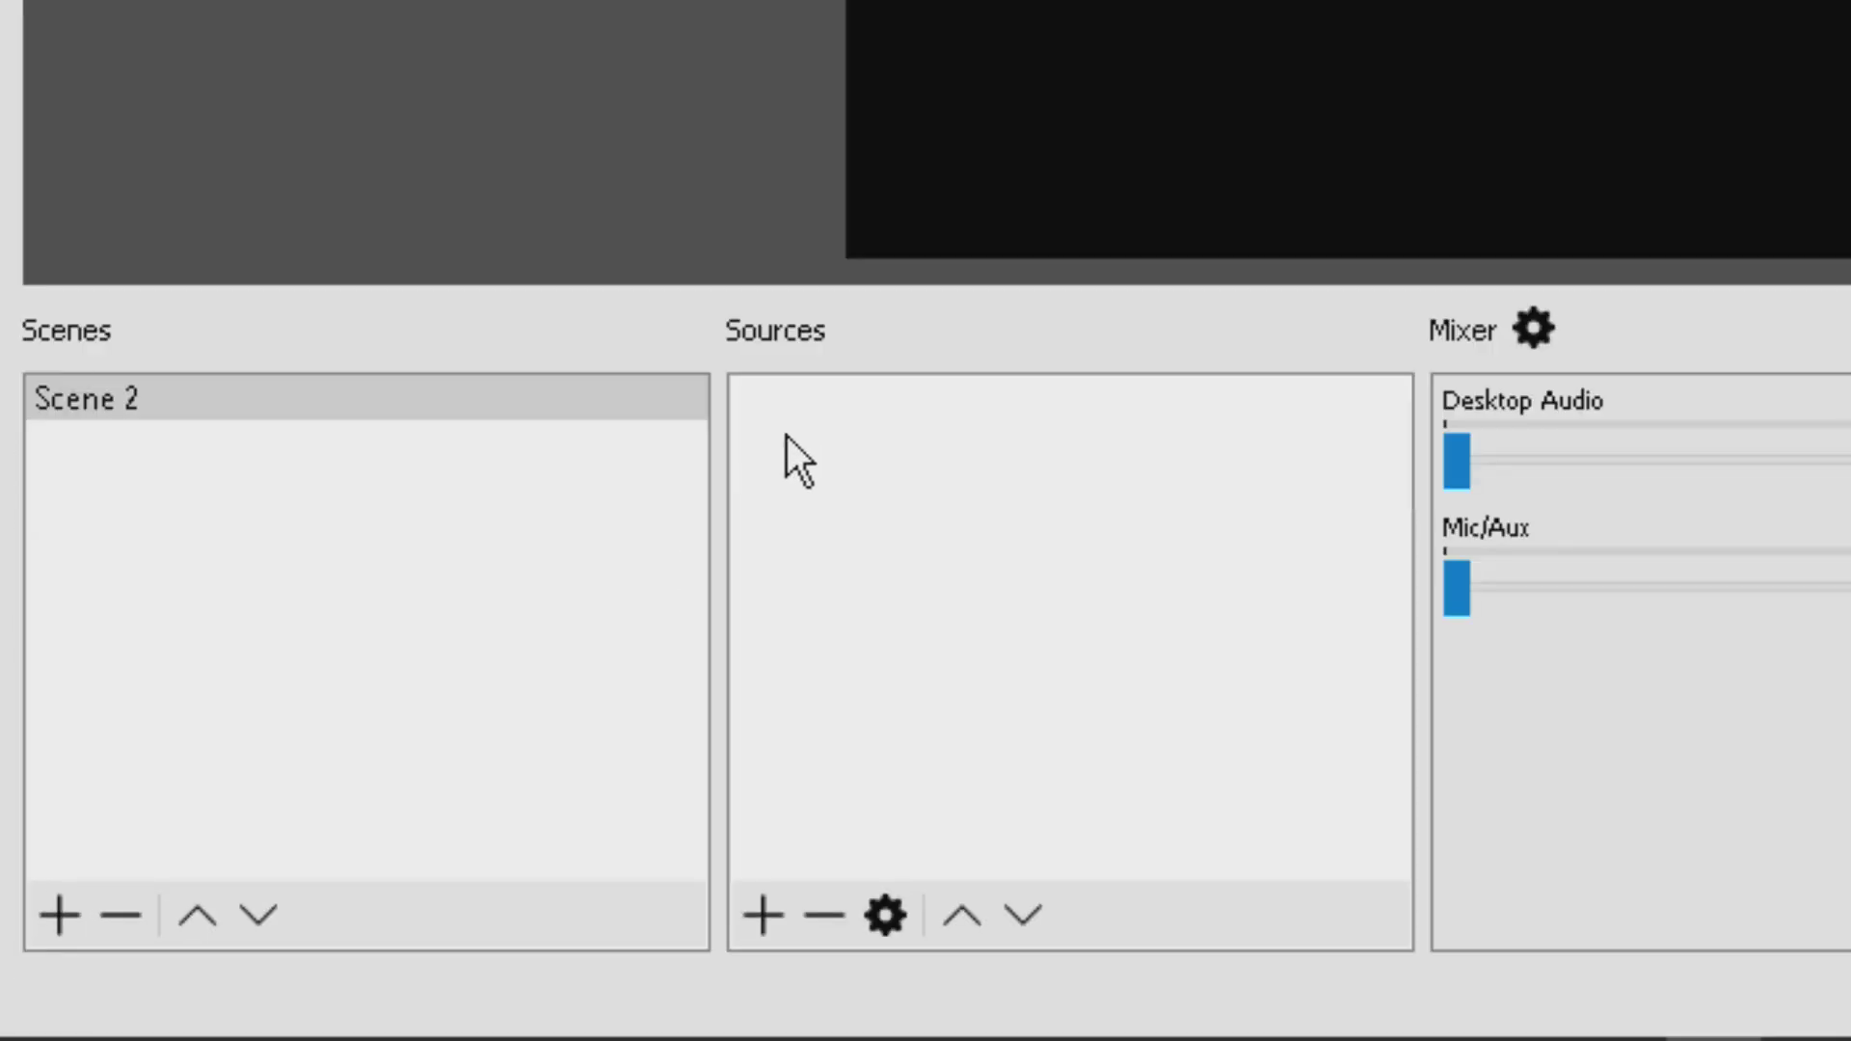
Step: Add a Window Capture source to Scene 2 that targets the NohBoard window
{"action": "left_click", "coordinate": [360, 414]}
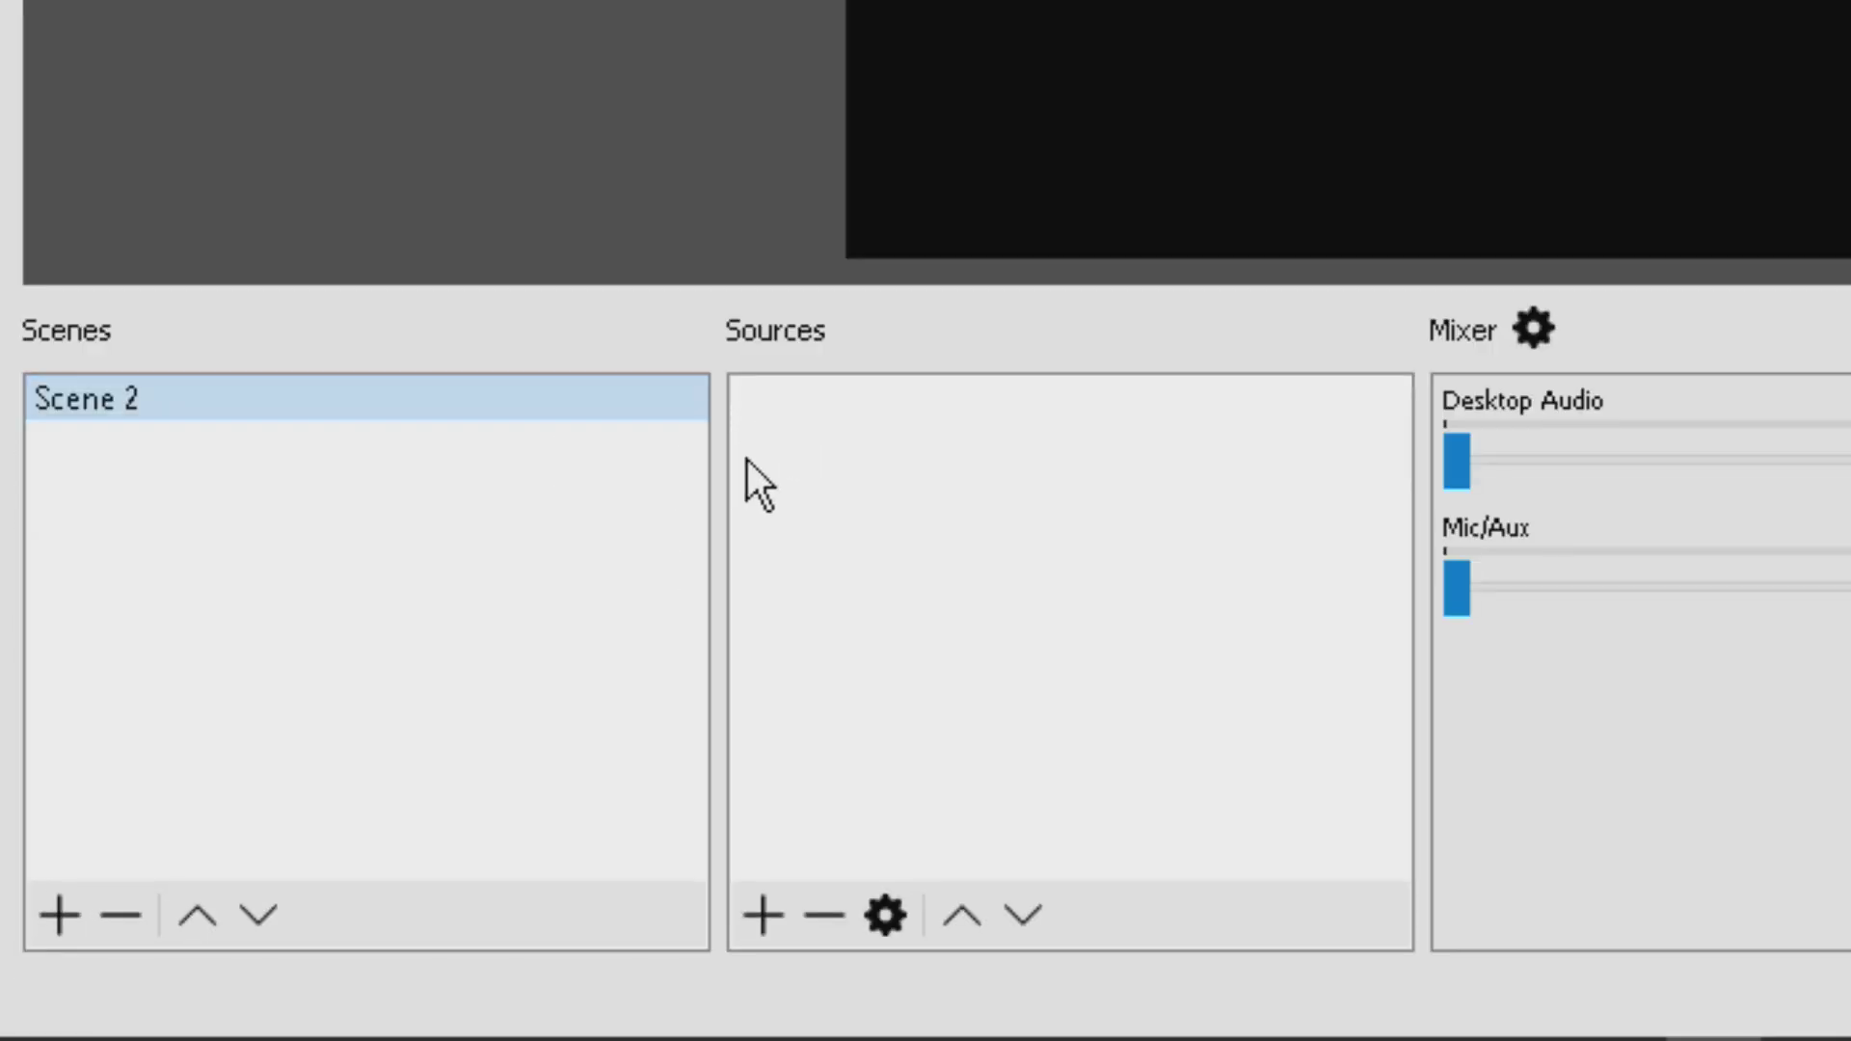
{"action": "left_click", "coordinate": [763, 914]}
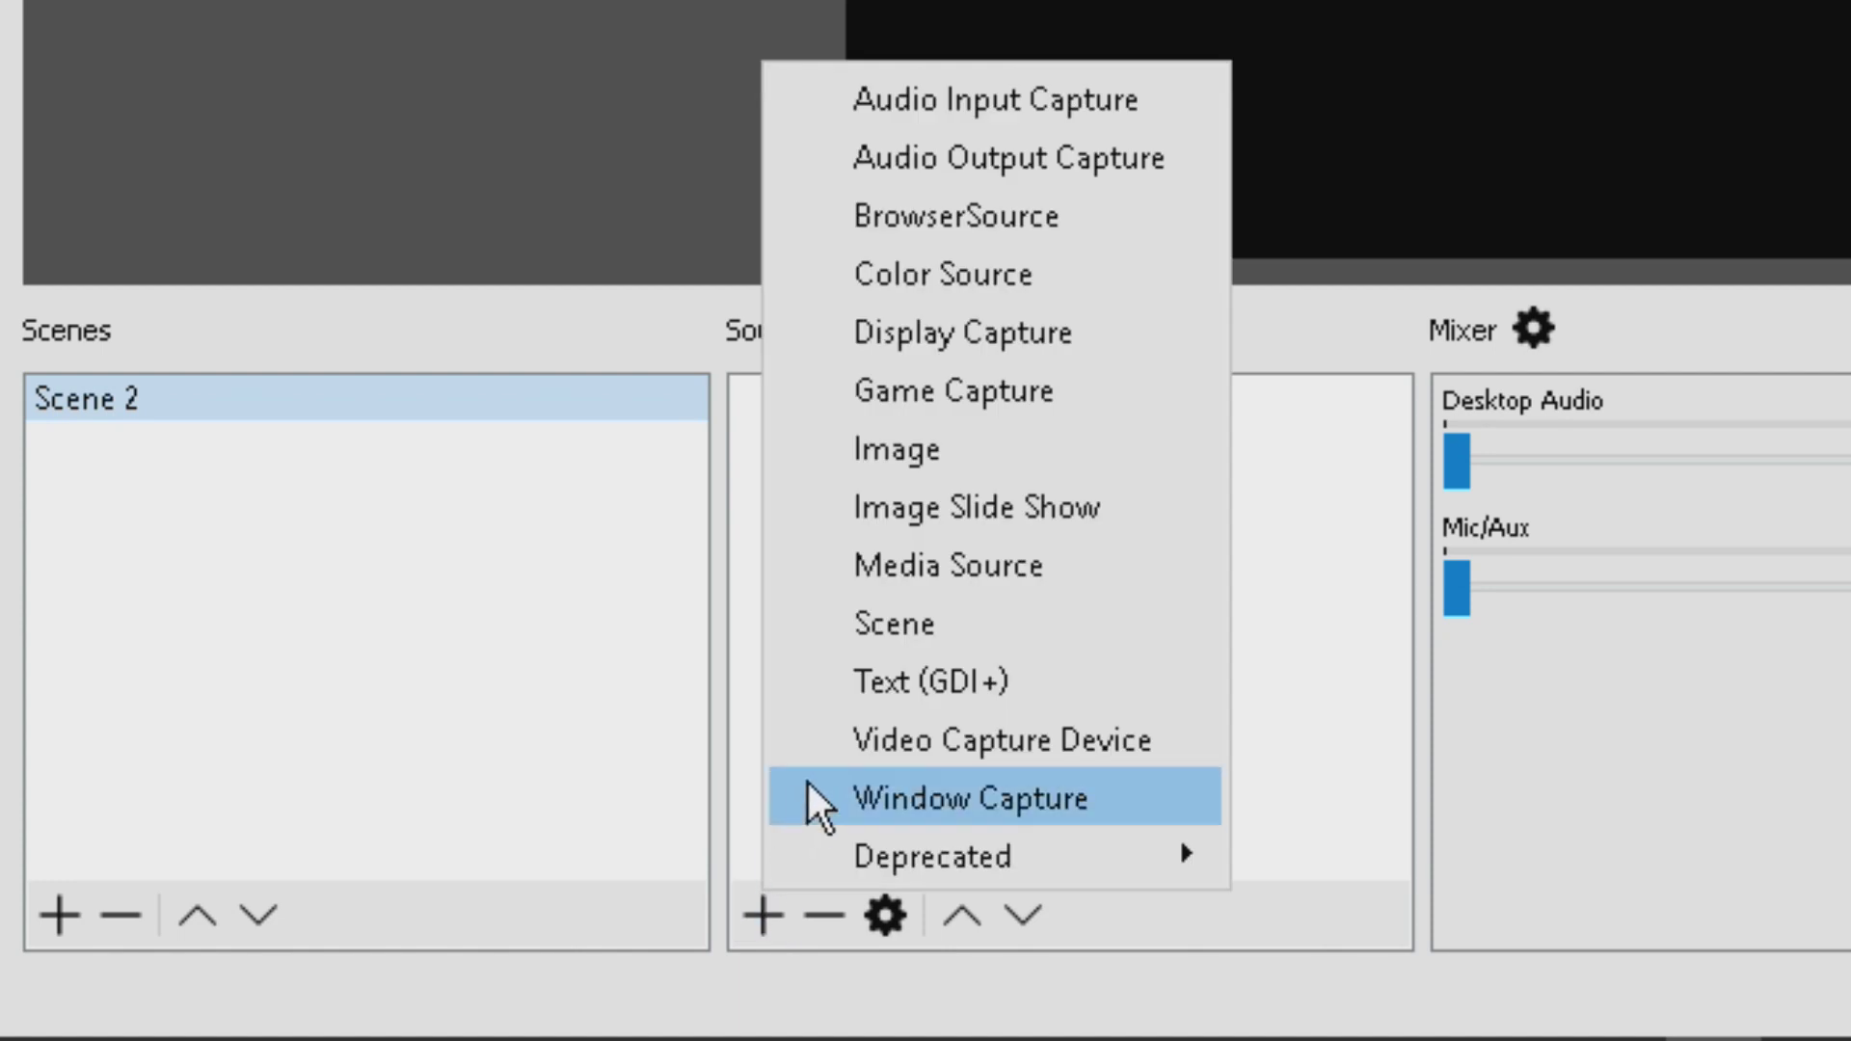
{"action": "left_click", "coordinate": [937, 795]}
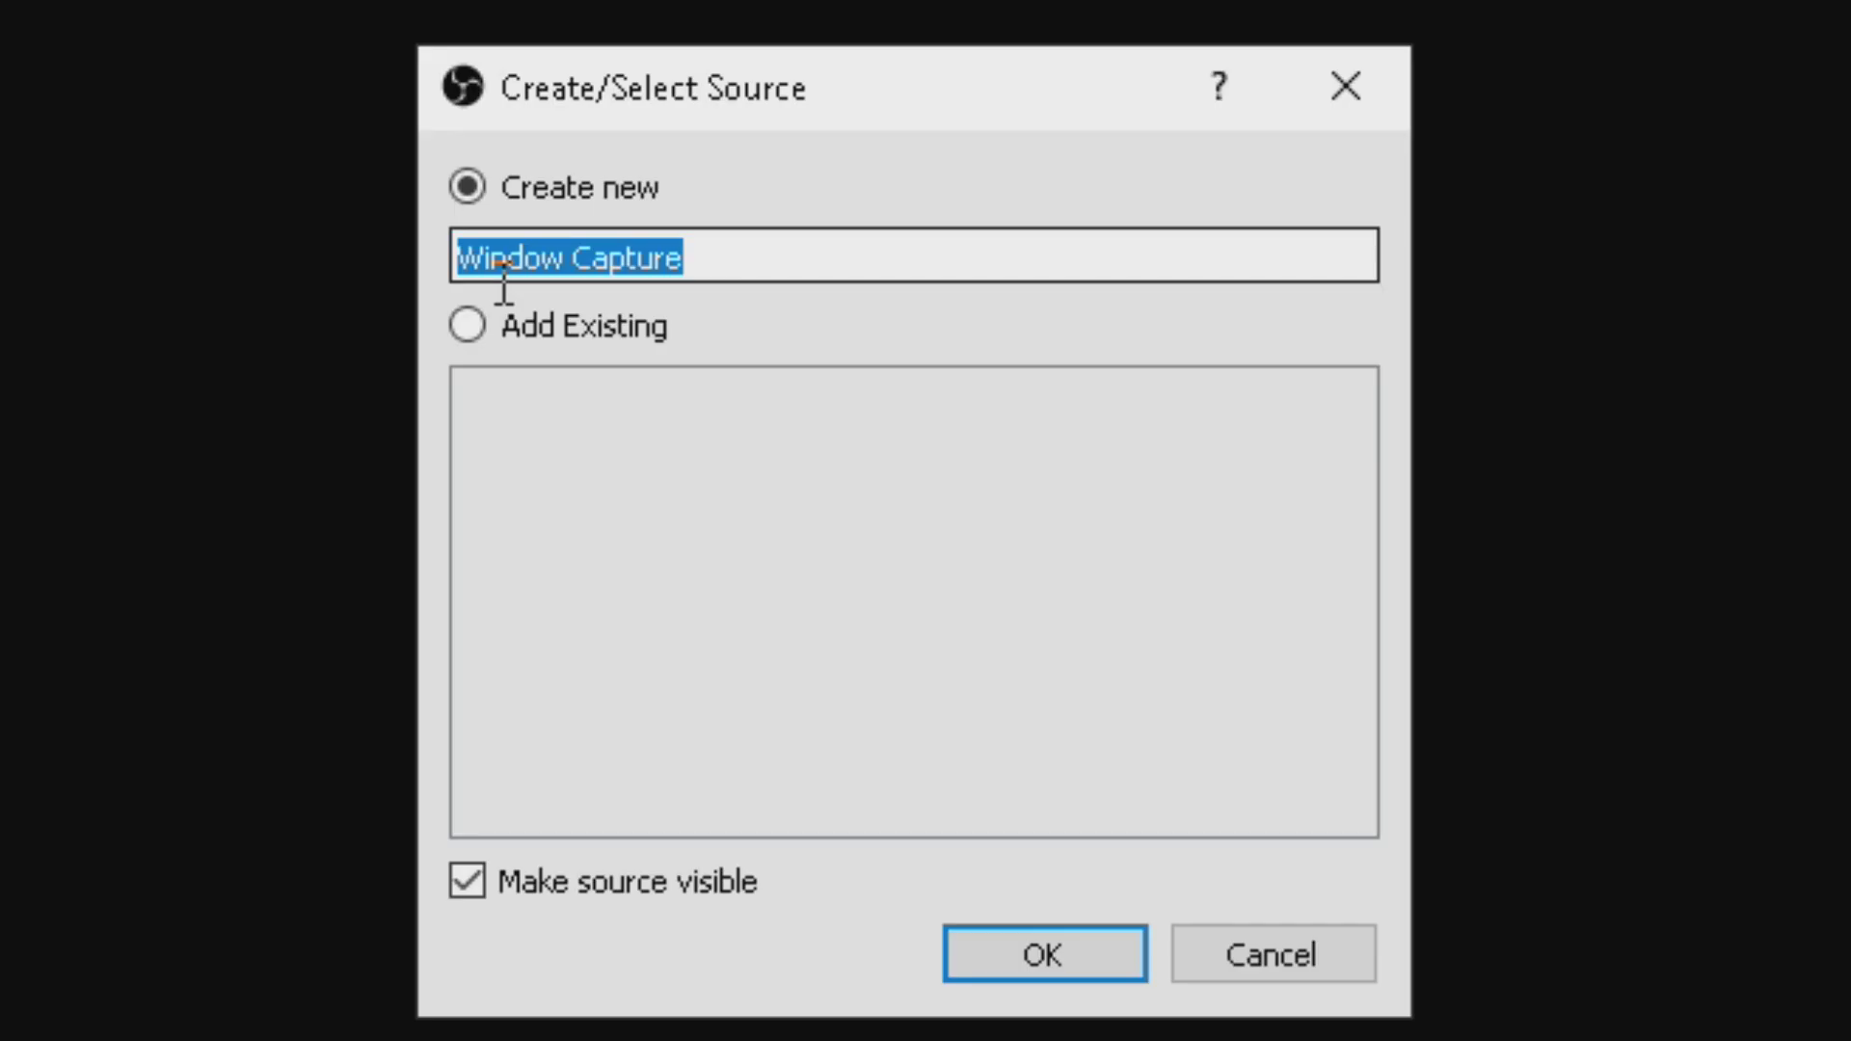
{"action": "left_click", "coordinate": [1030, 948]}
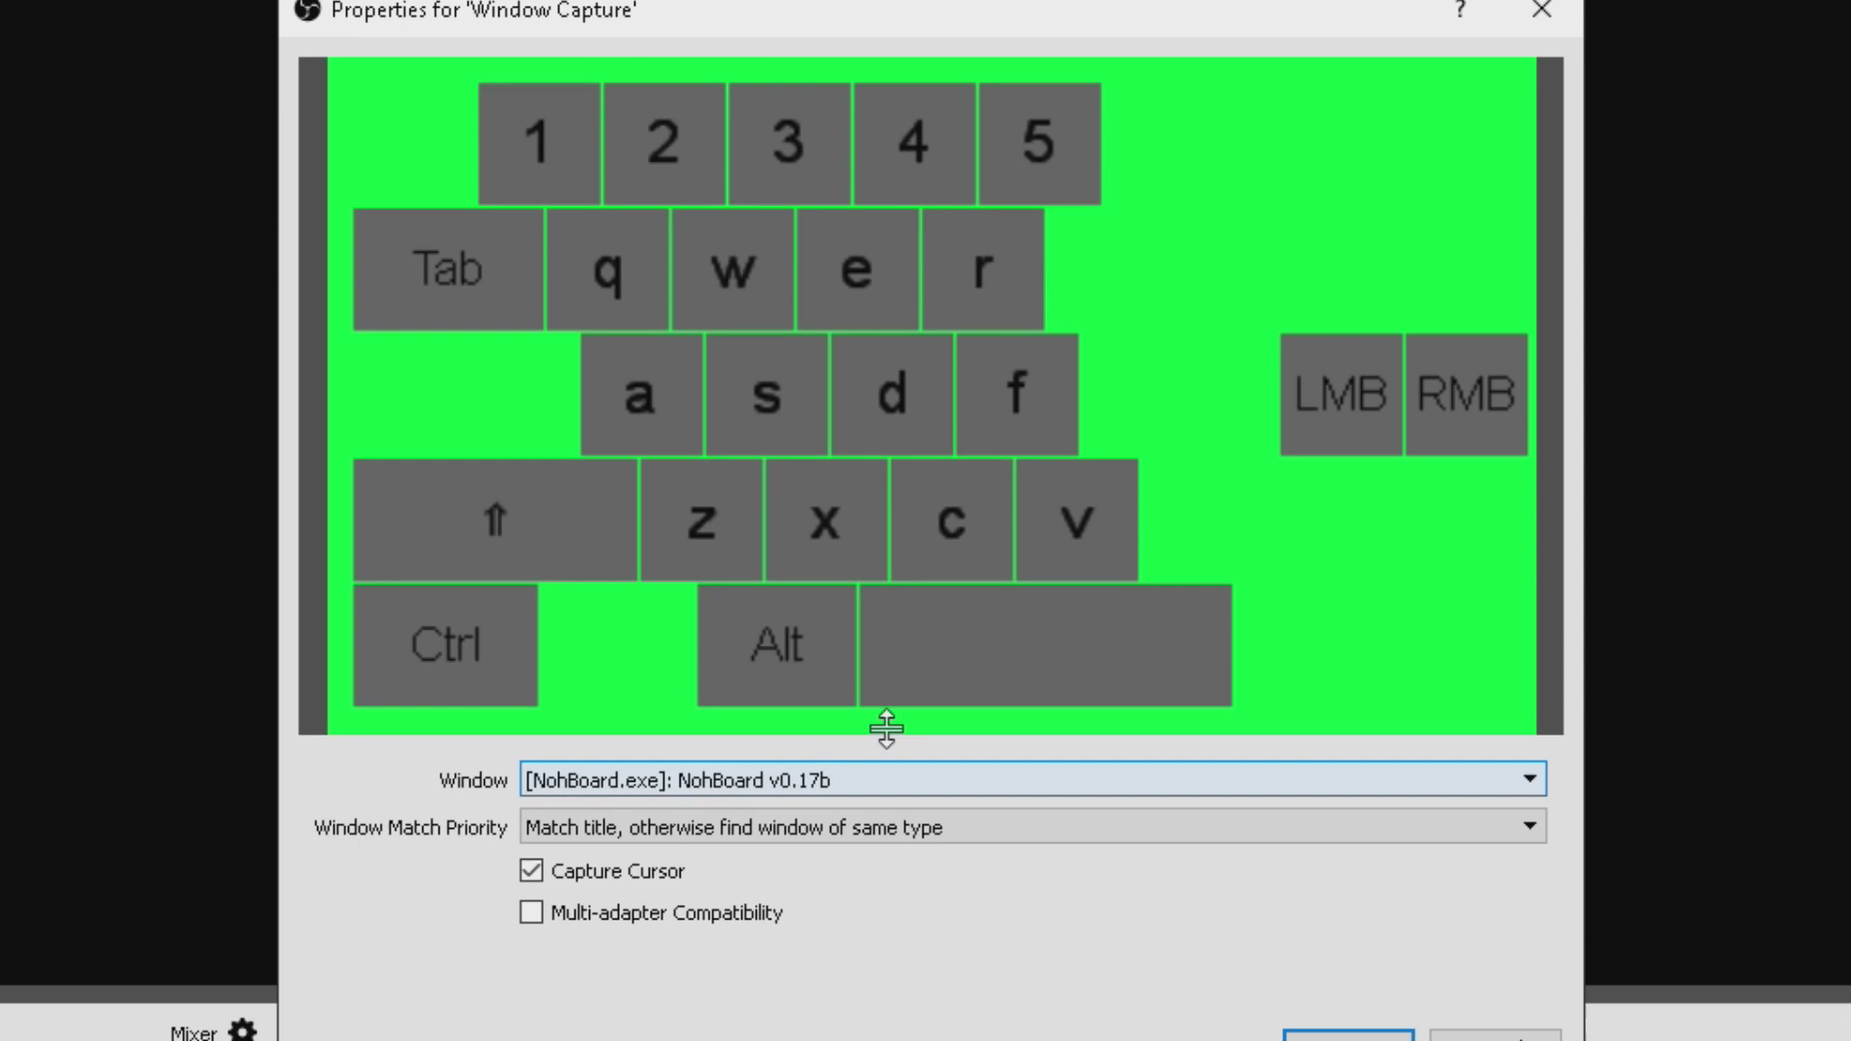
{"action": "left_click", "coordinate": [665, 769]}
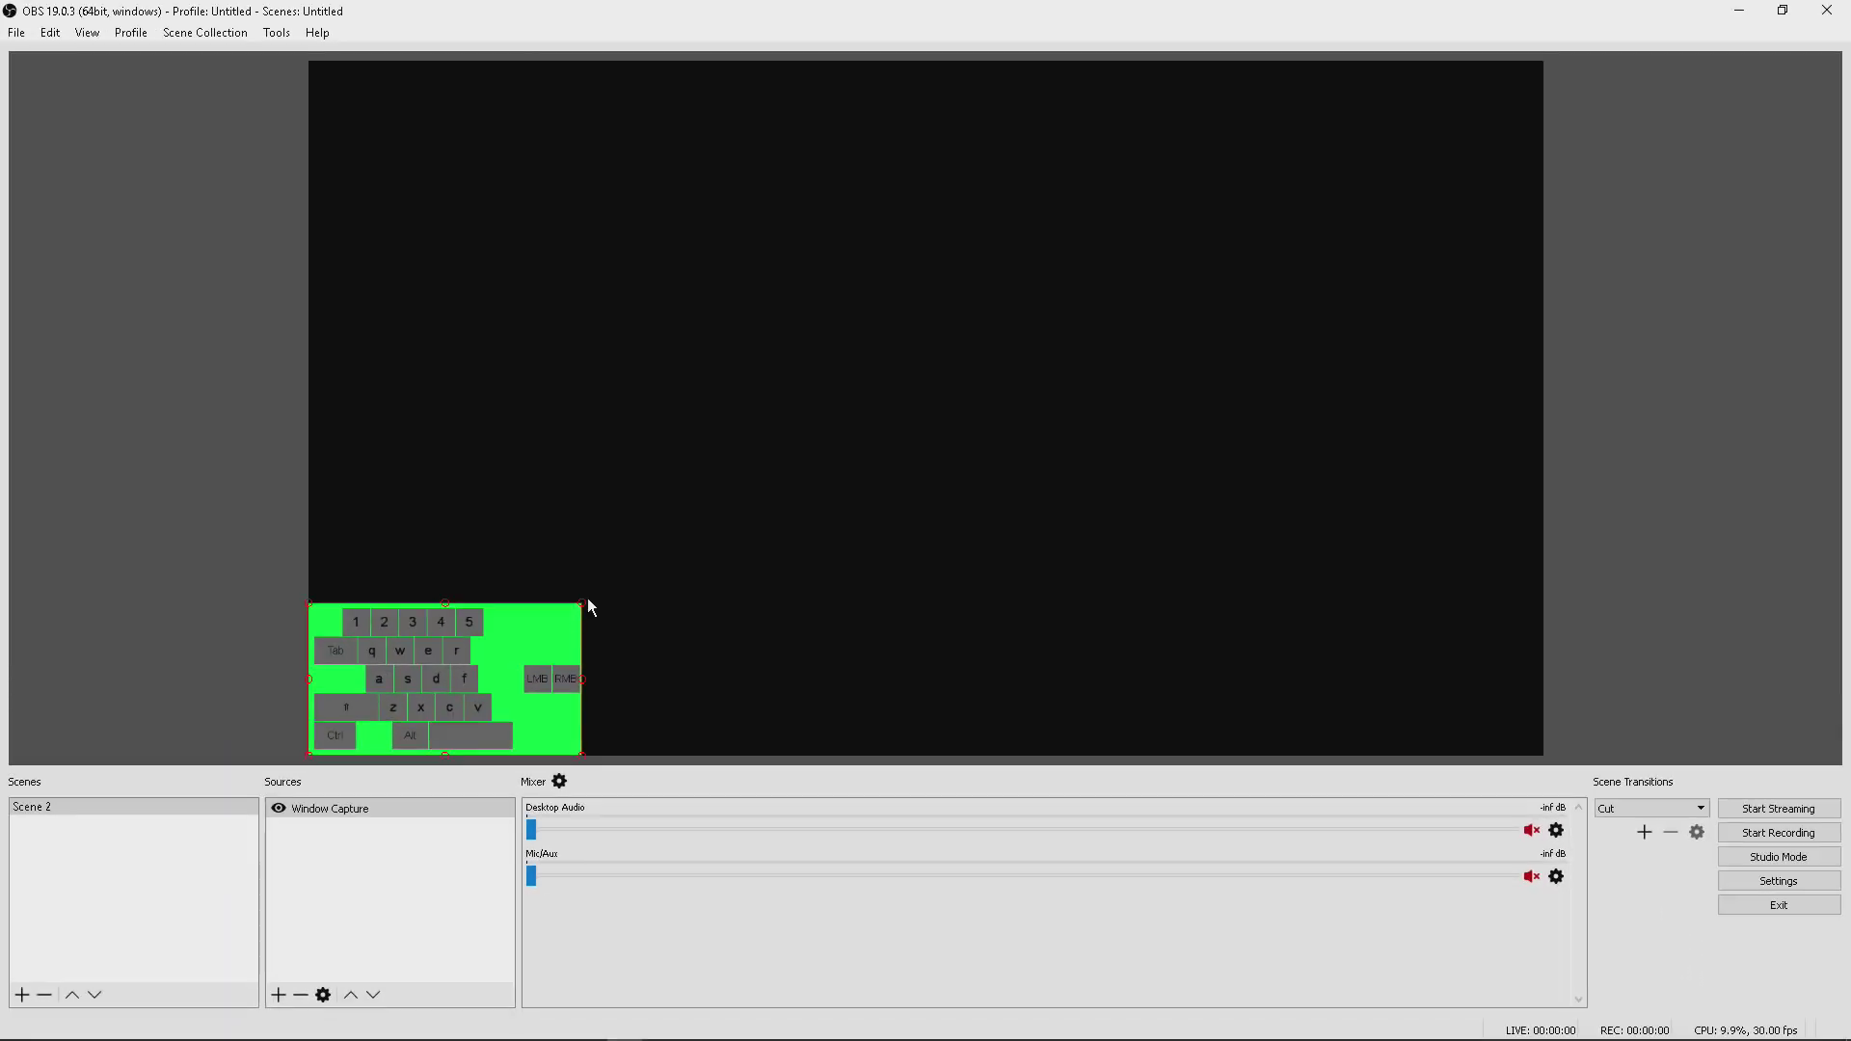
Step: Enlarge the keyboard capture from its top-right handle in the lower-left, then deselect it
{"action": "left_click_drag", "start_coordinate": [581, 607], "coordinate": [620, 525]}
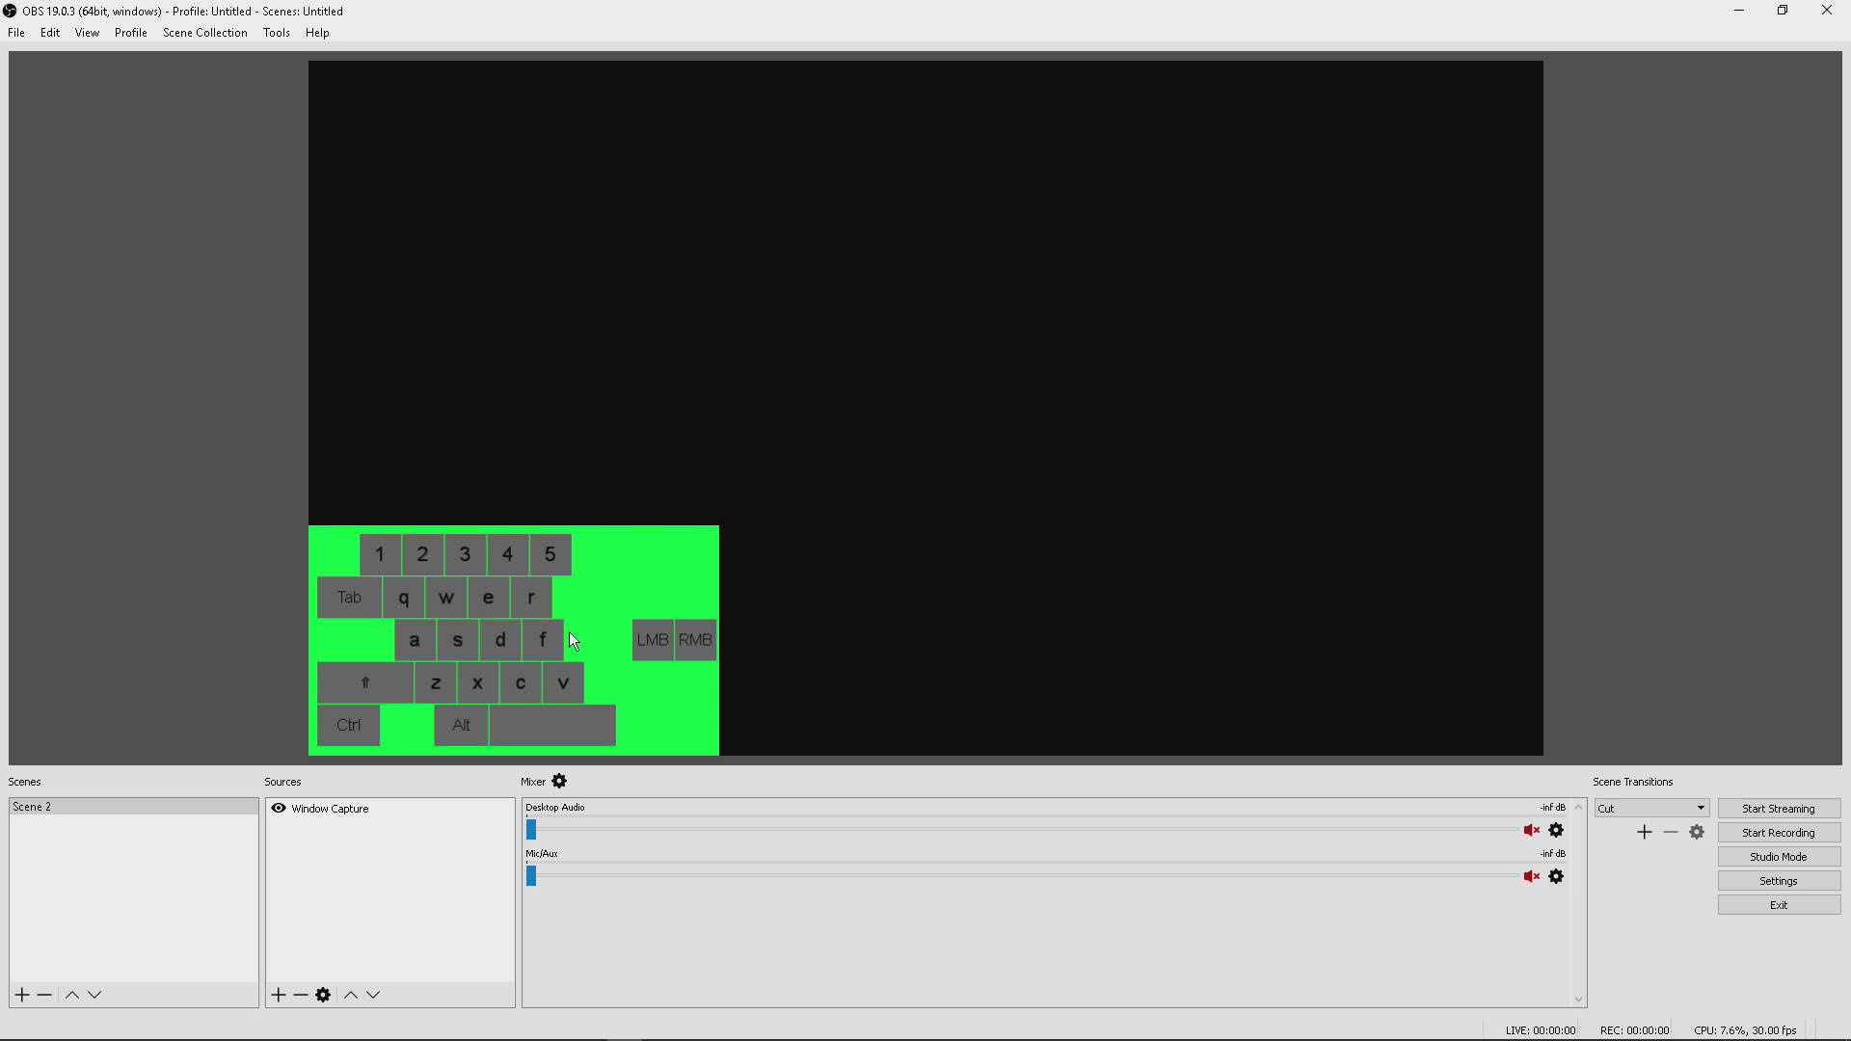
{"action": "left_click", "coordinate": [343, 856]}
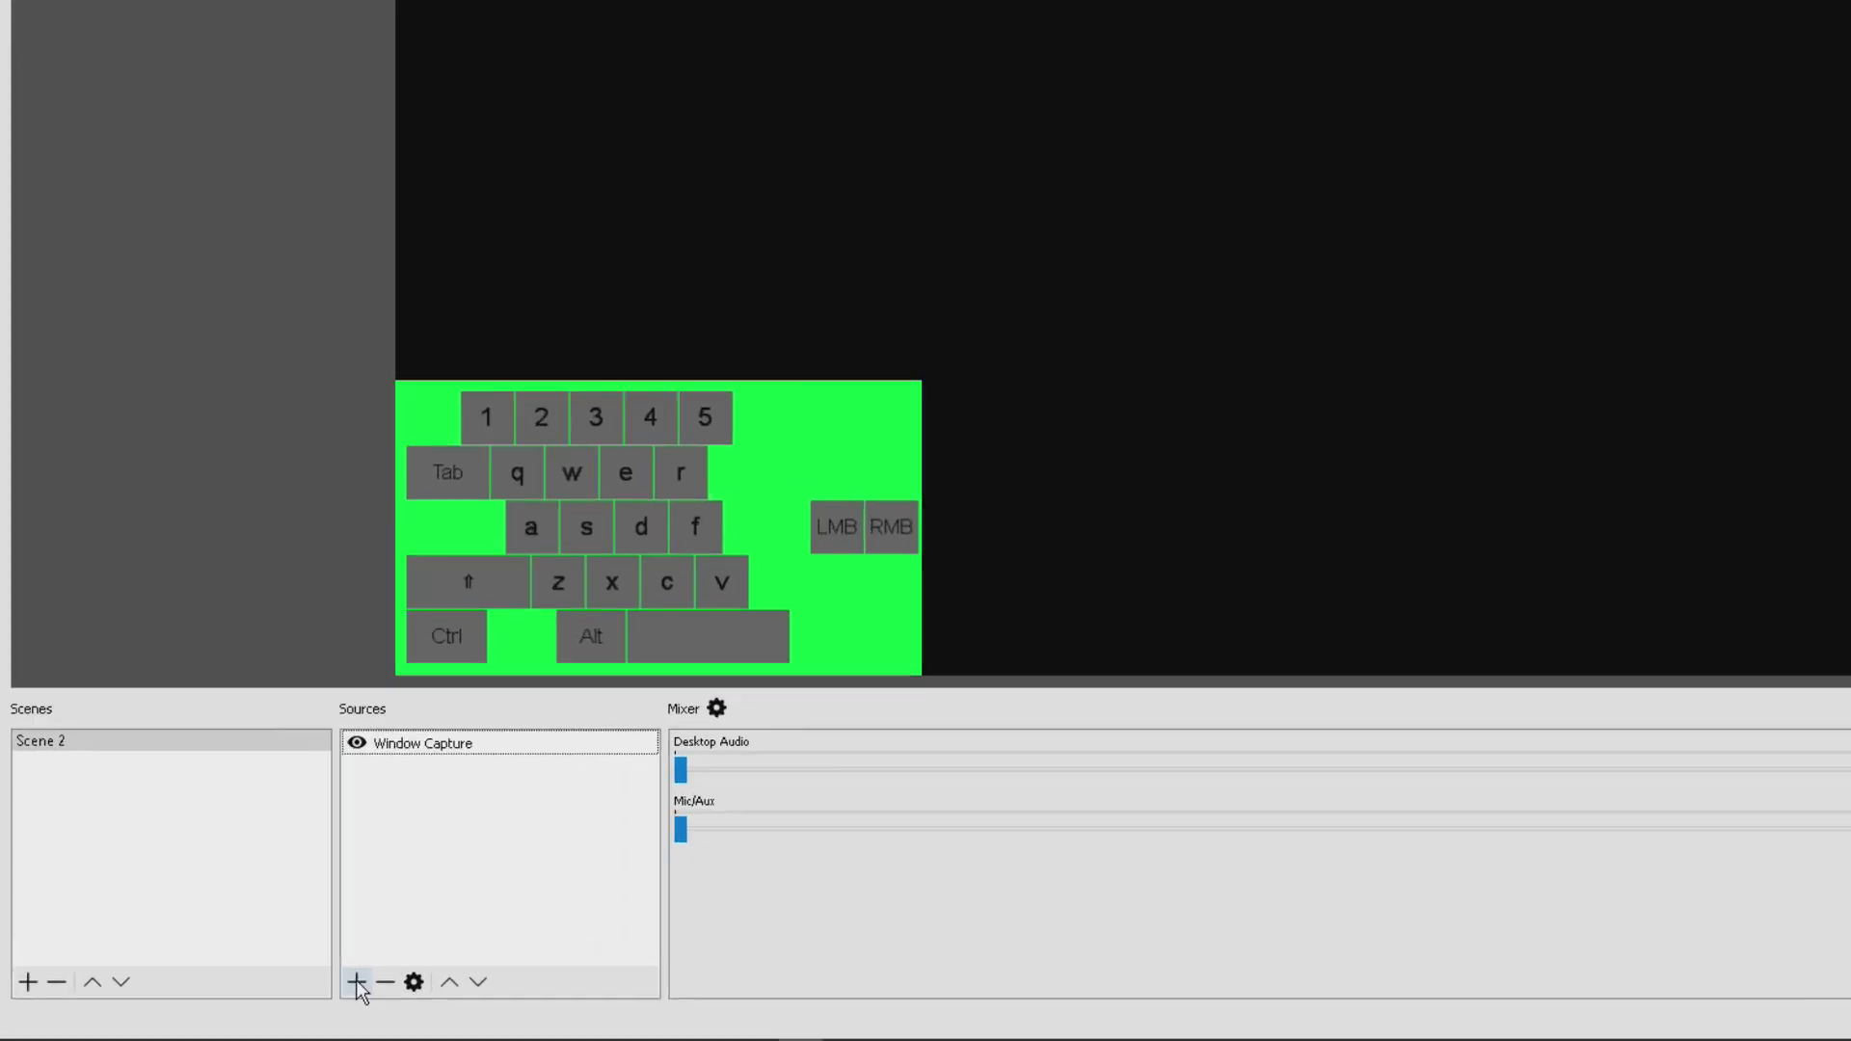
{"action": "left_click", "coordinate": [357, 983]}
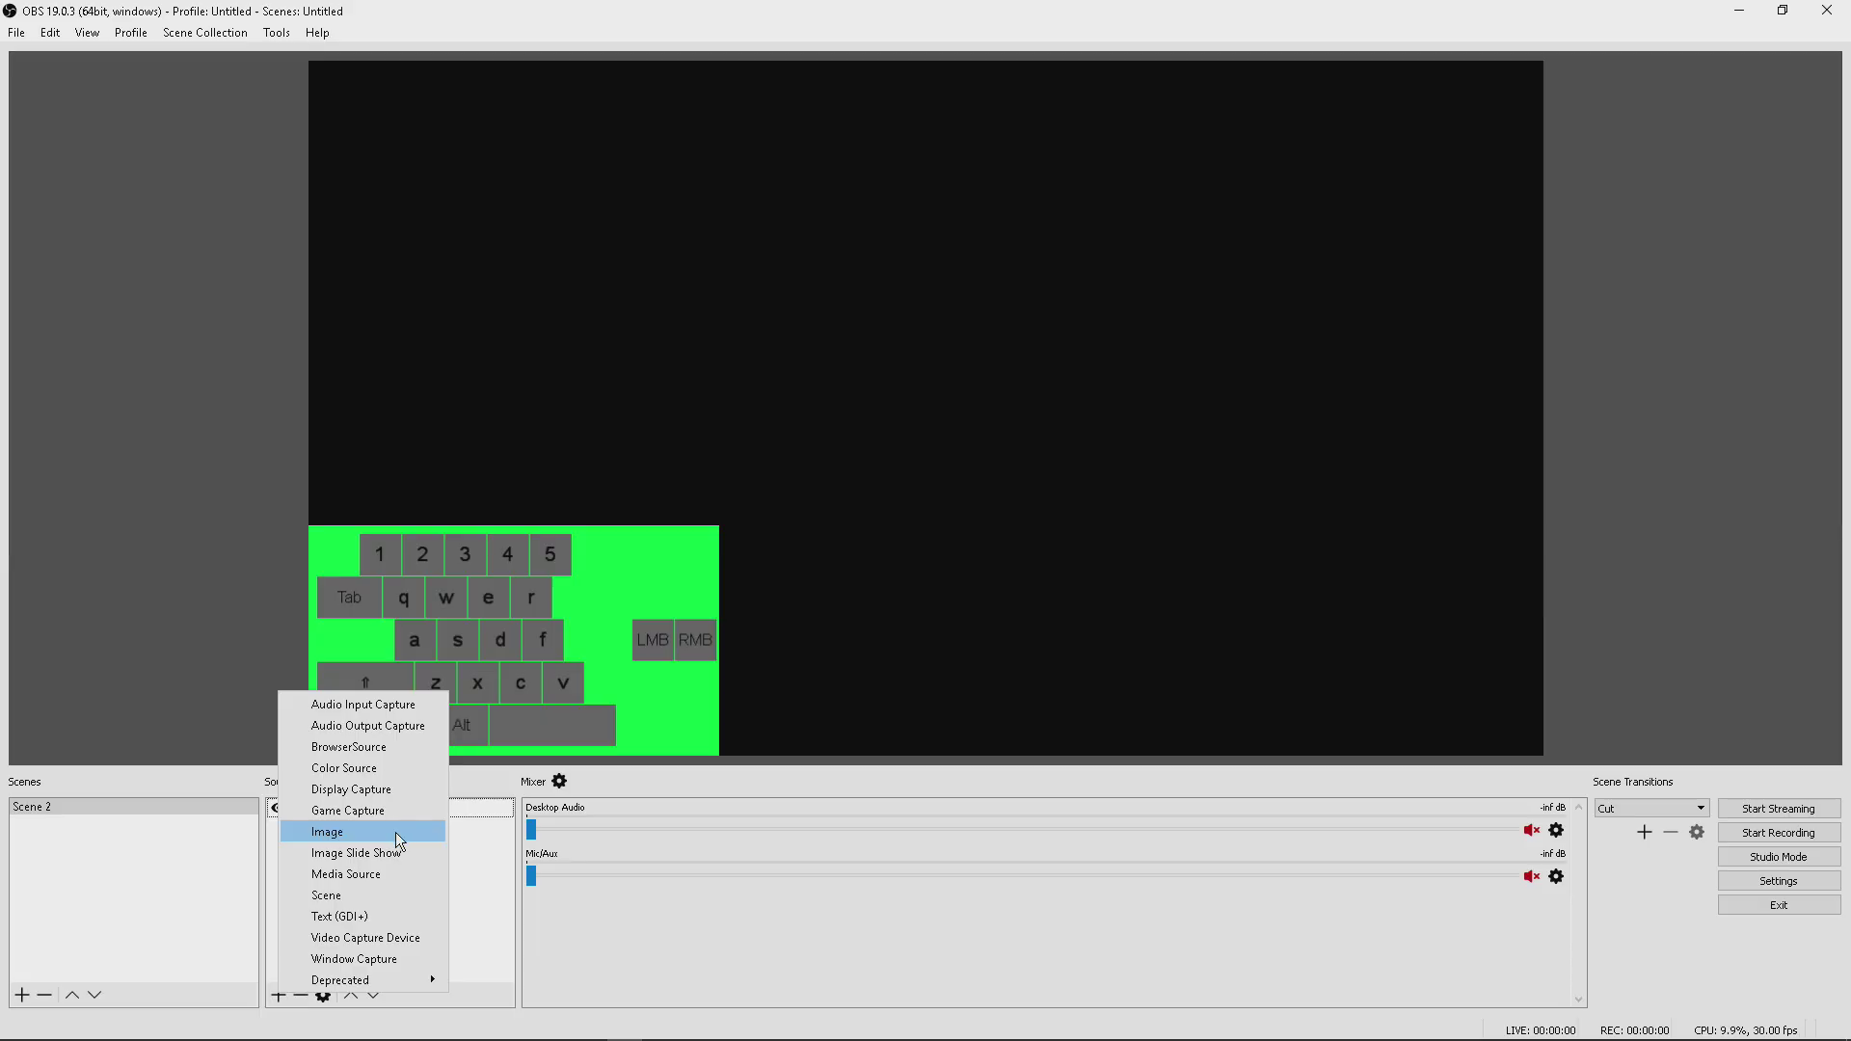
Step: Add an Image source loading no.jpg, ordered beneath the Window Capture
{"action": "left_click", "coordinate": [396, 832]}
{"action": "left_click", "coordinate": [961, 659]}
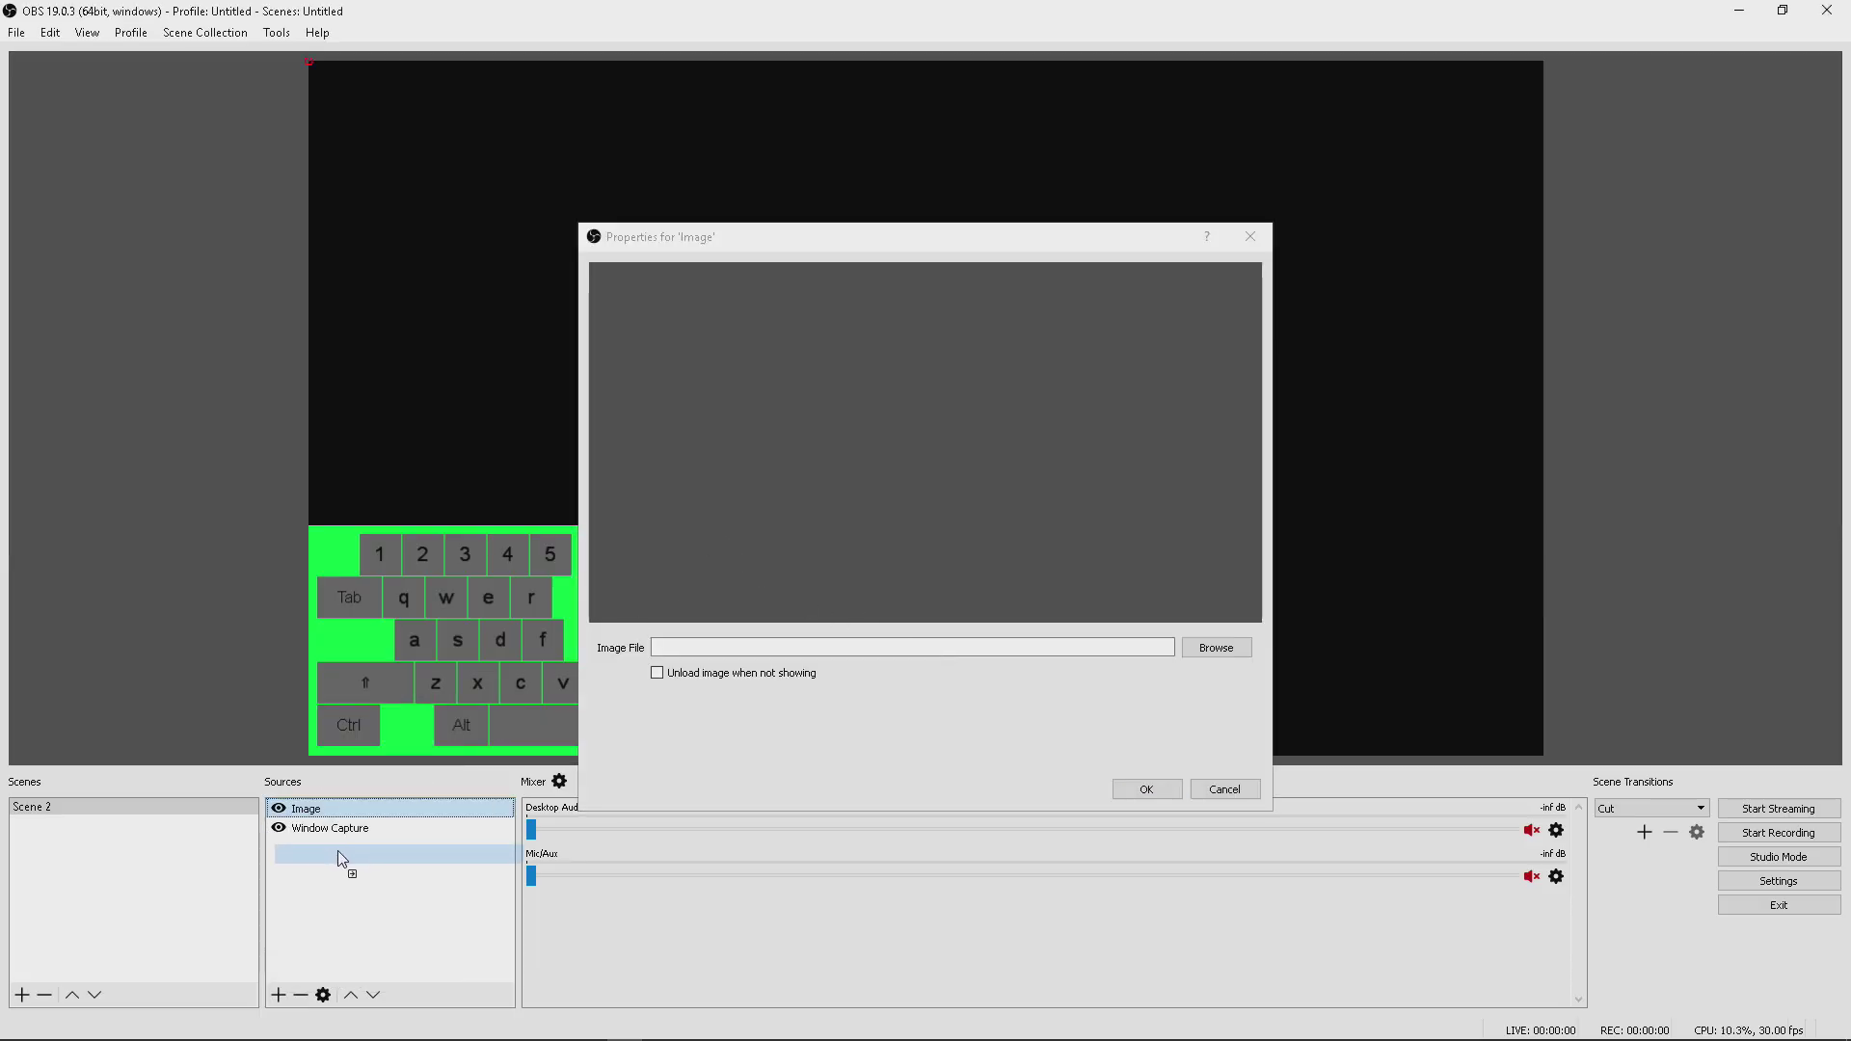
{"action": "left_click_drag", "start_coordinate": [328, 809], "coordinate": [337, 850]}
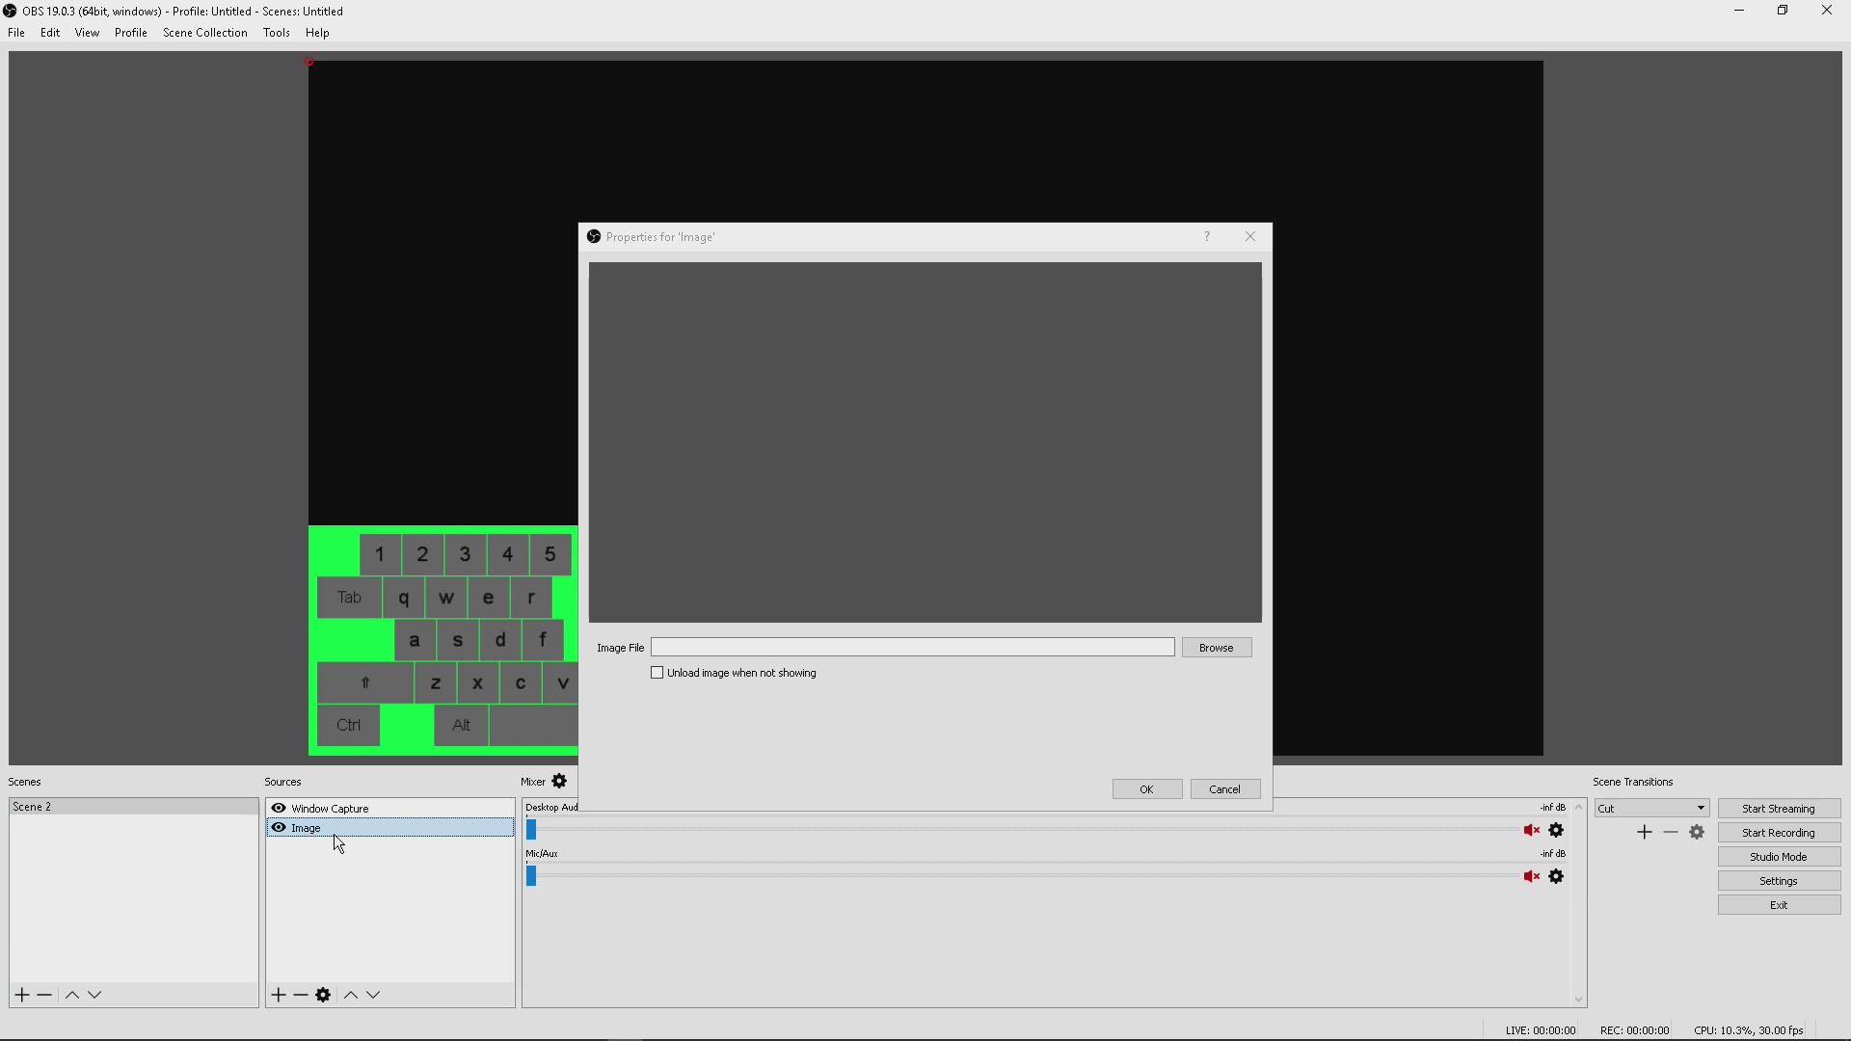
{"action": "left_click", "coordinate": [1198, 647]}
{"action": "left_click", "coordinate": [1078, 405]}
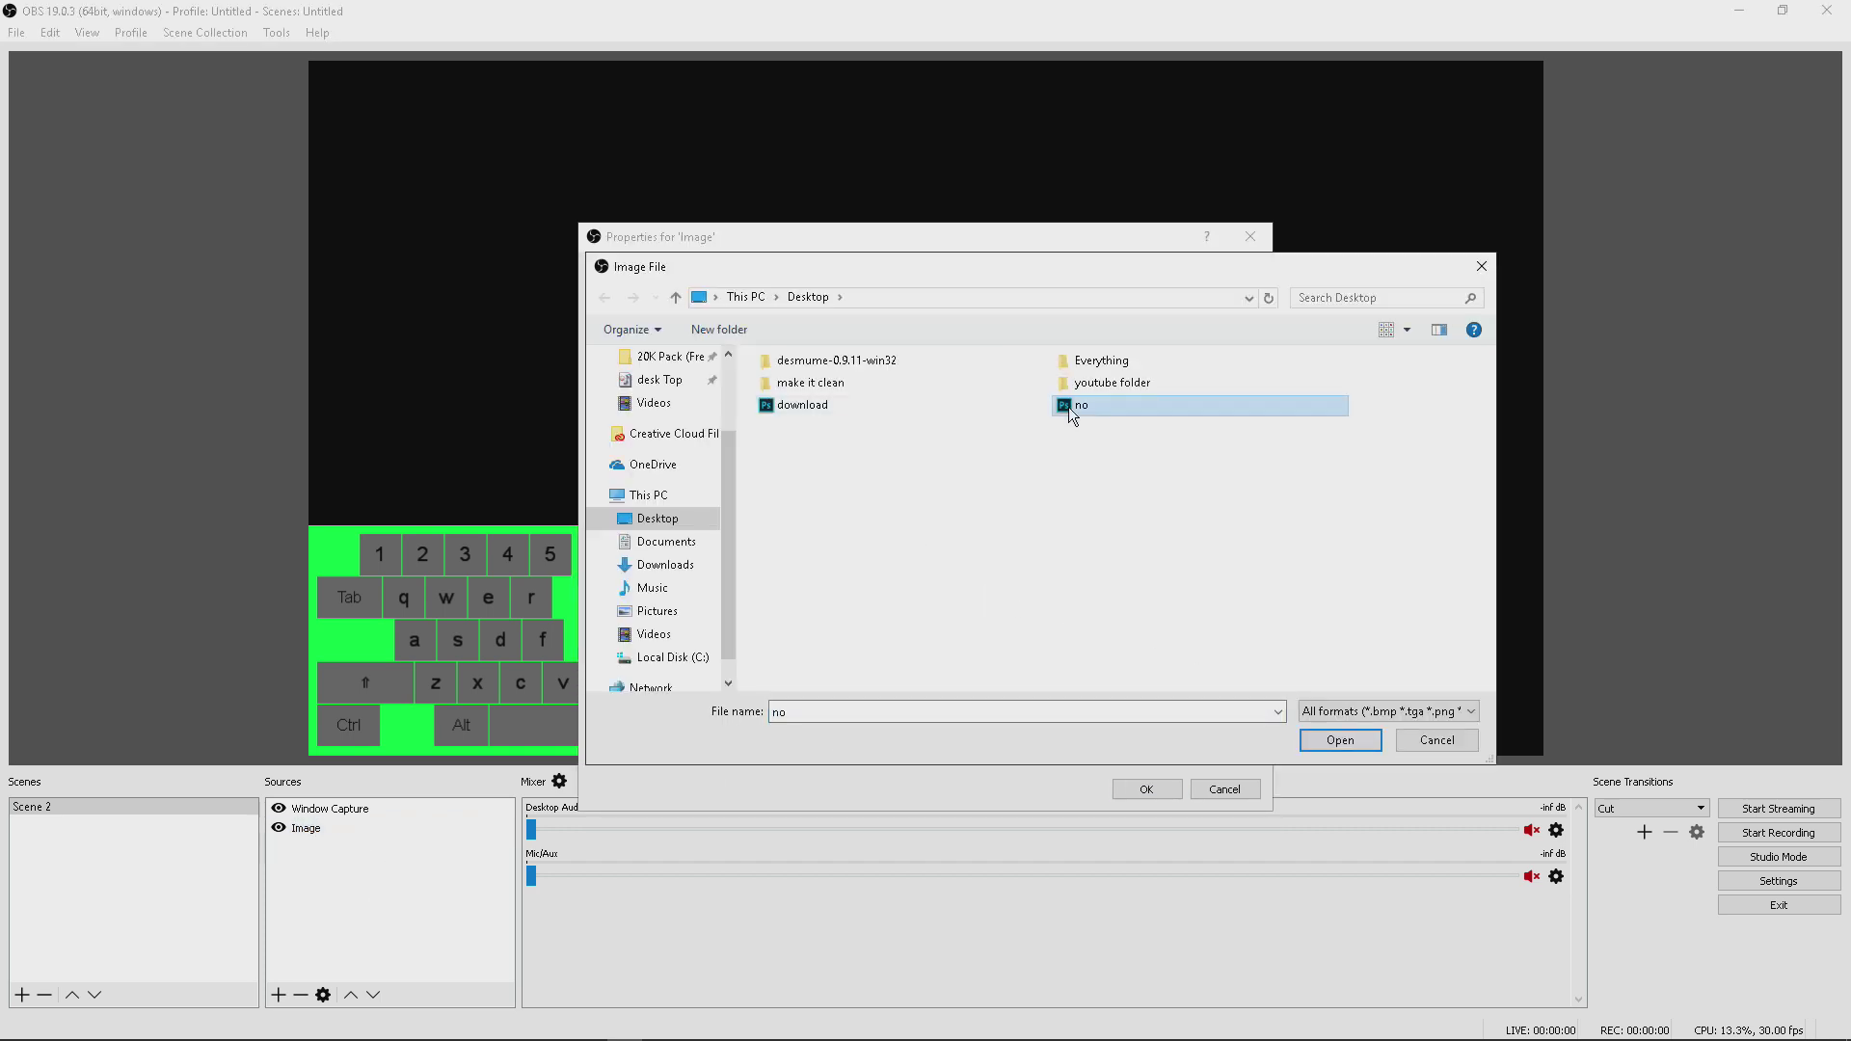
{"action": "left_click", "coordinate": [1342, 743]}
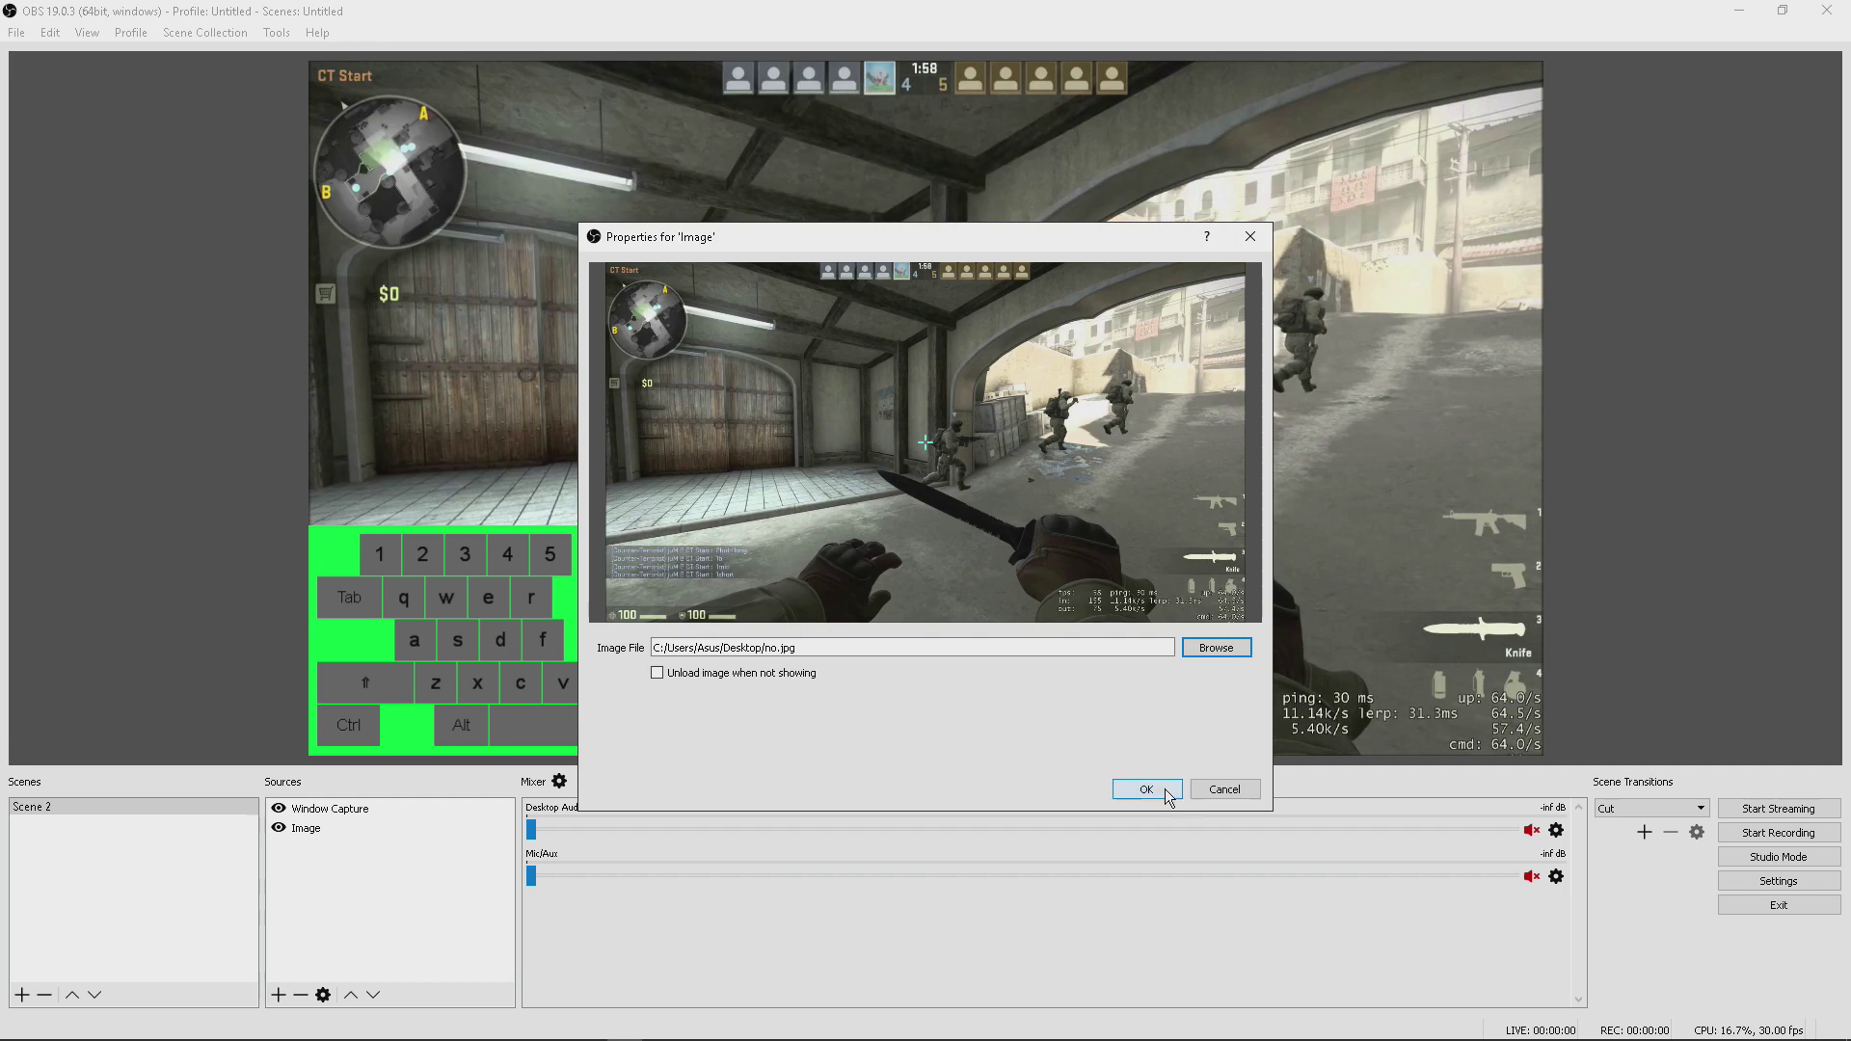
{"action": "left_click", "coordinate": [1157, 790]}
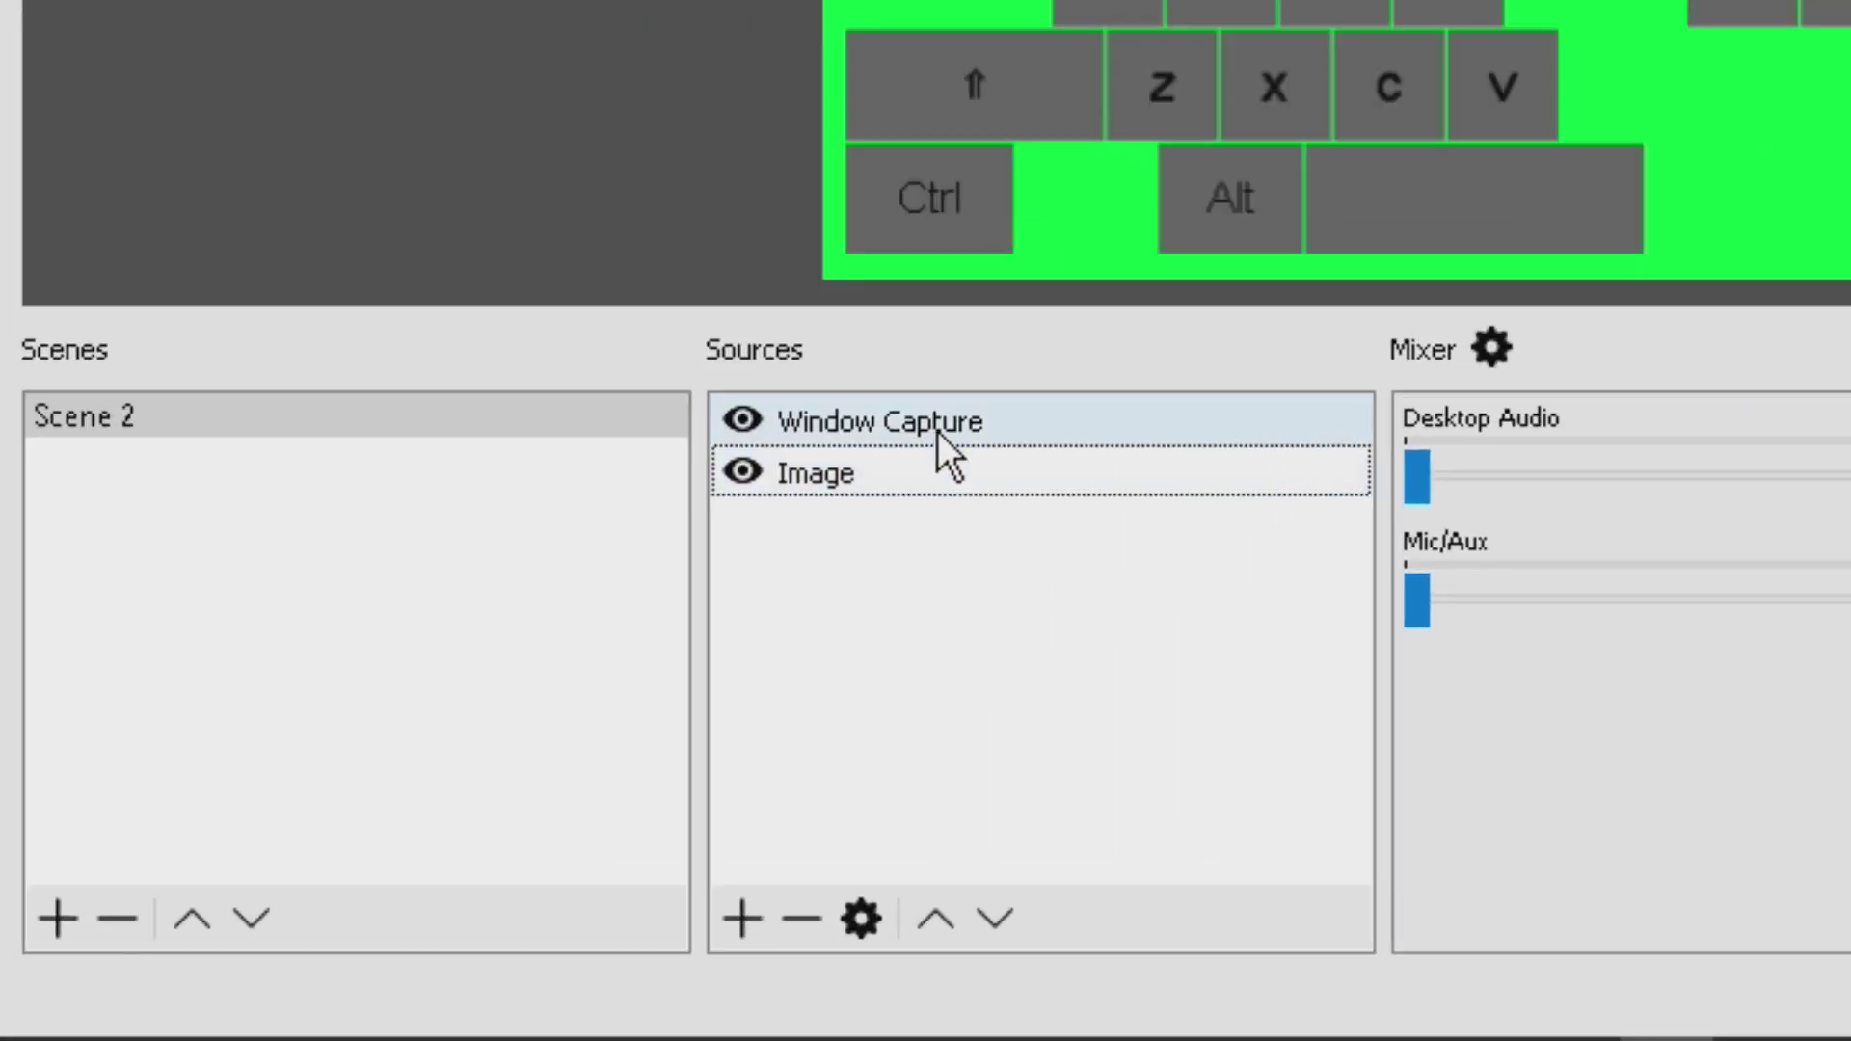
Step: Give the Window Capture a Chroma Key filter and move it to the top-right
{"action": "left_click", "coordinate": [349, 810]}
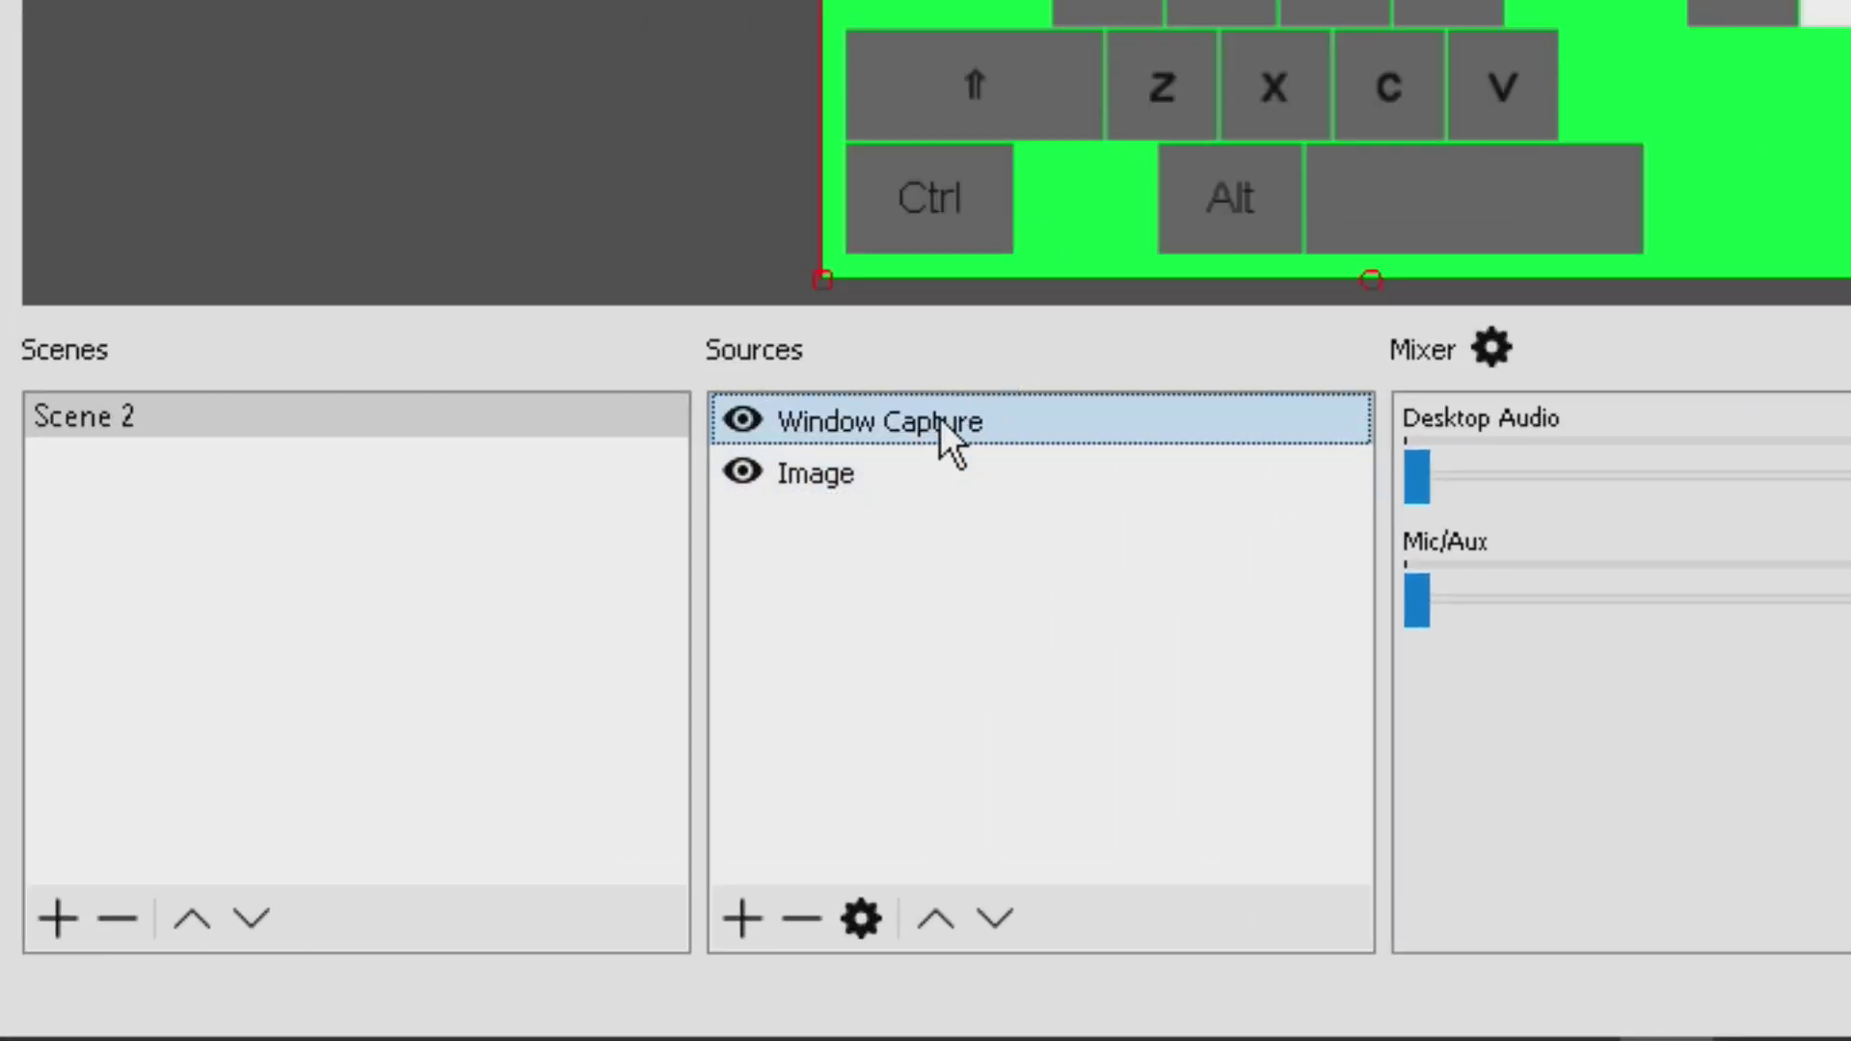
{"action": "right_click", "coordinate": [942, 432]}
{"action": "left_click", "coordinate": [951, 411]}
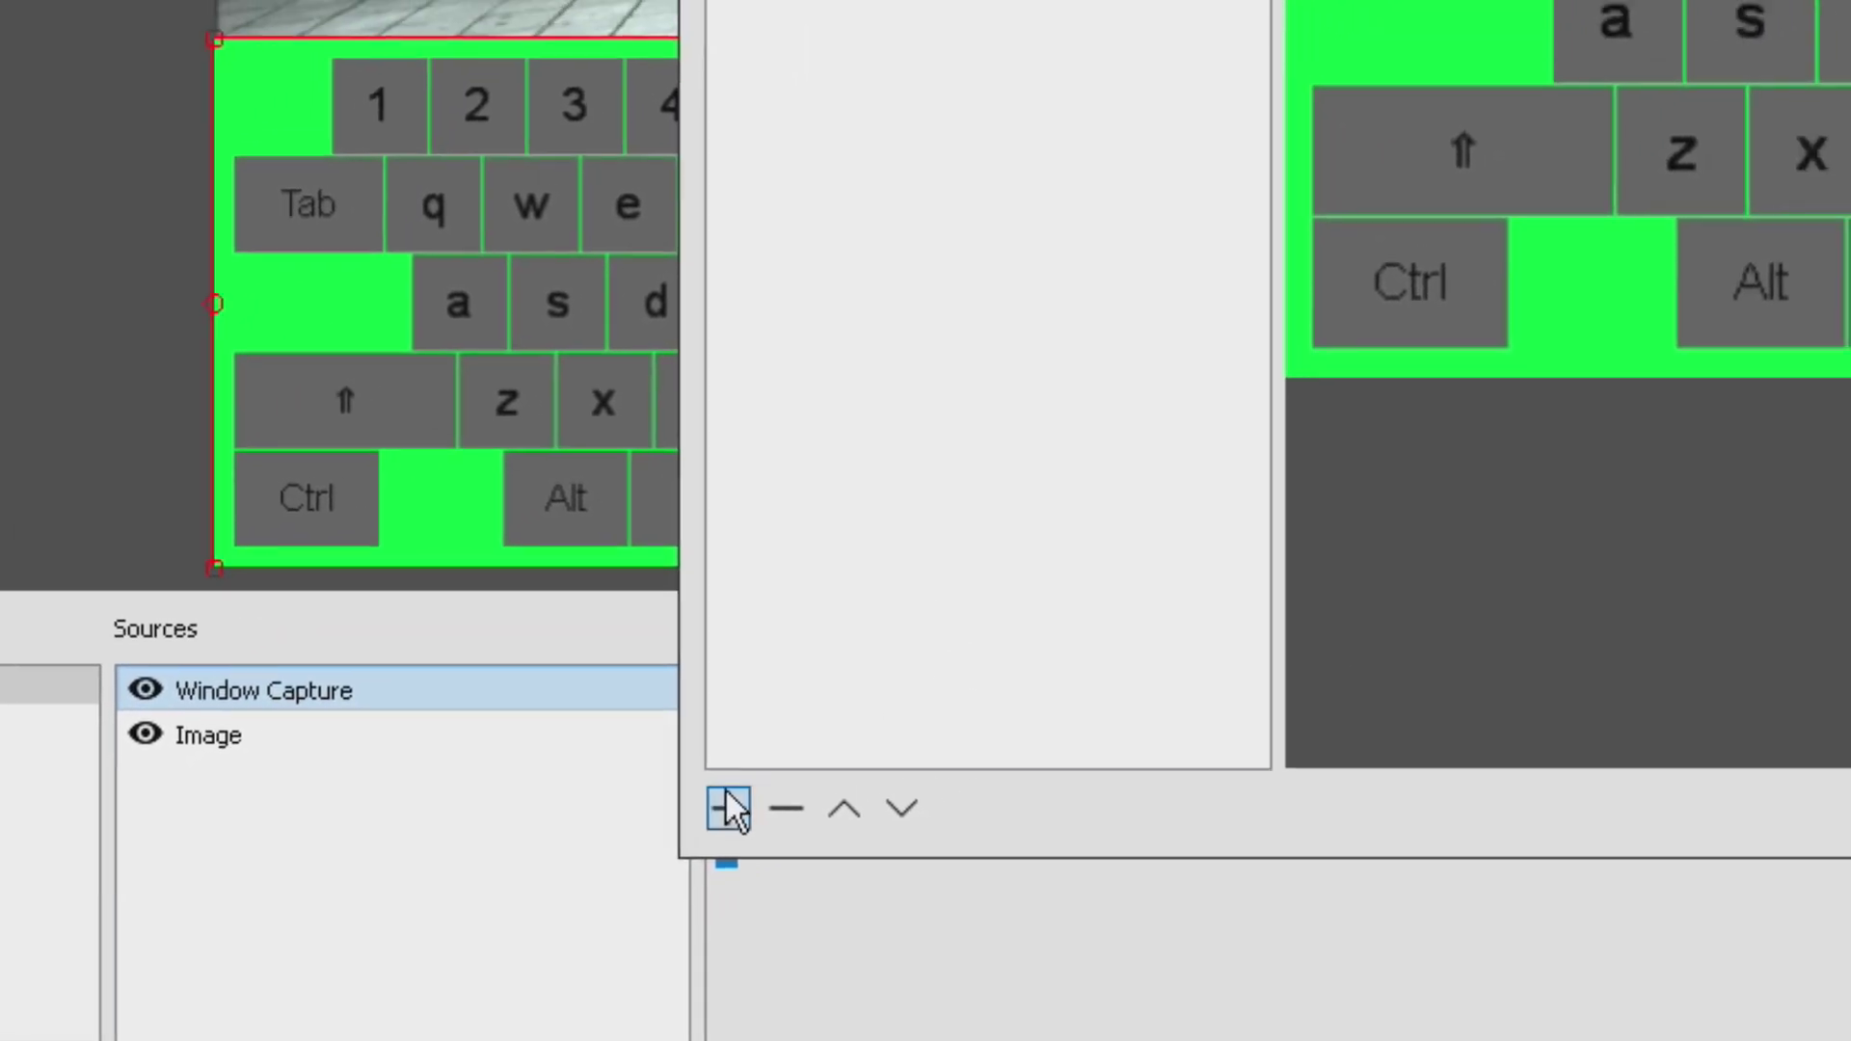
{"action": "left_click", "coordinate": [1065, 687]}
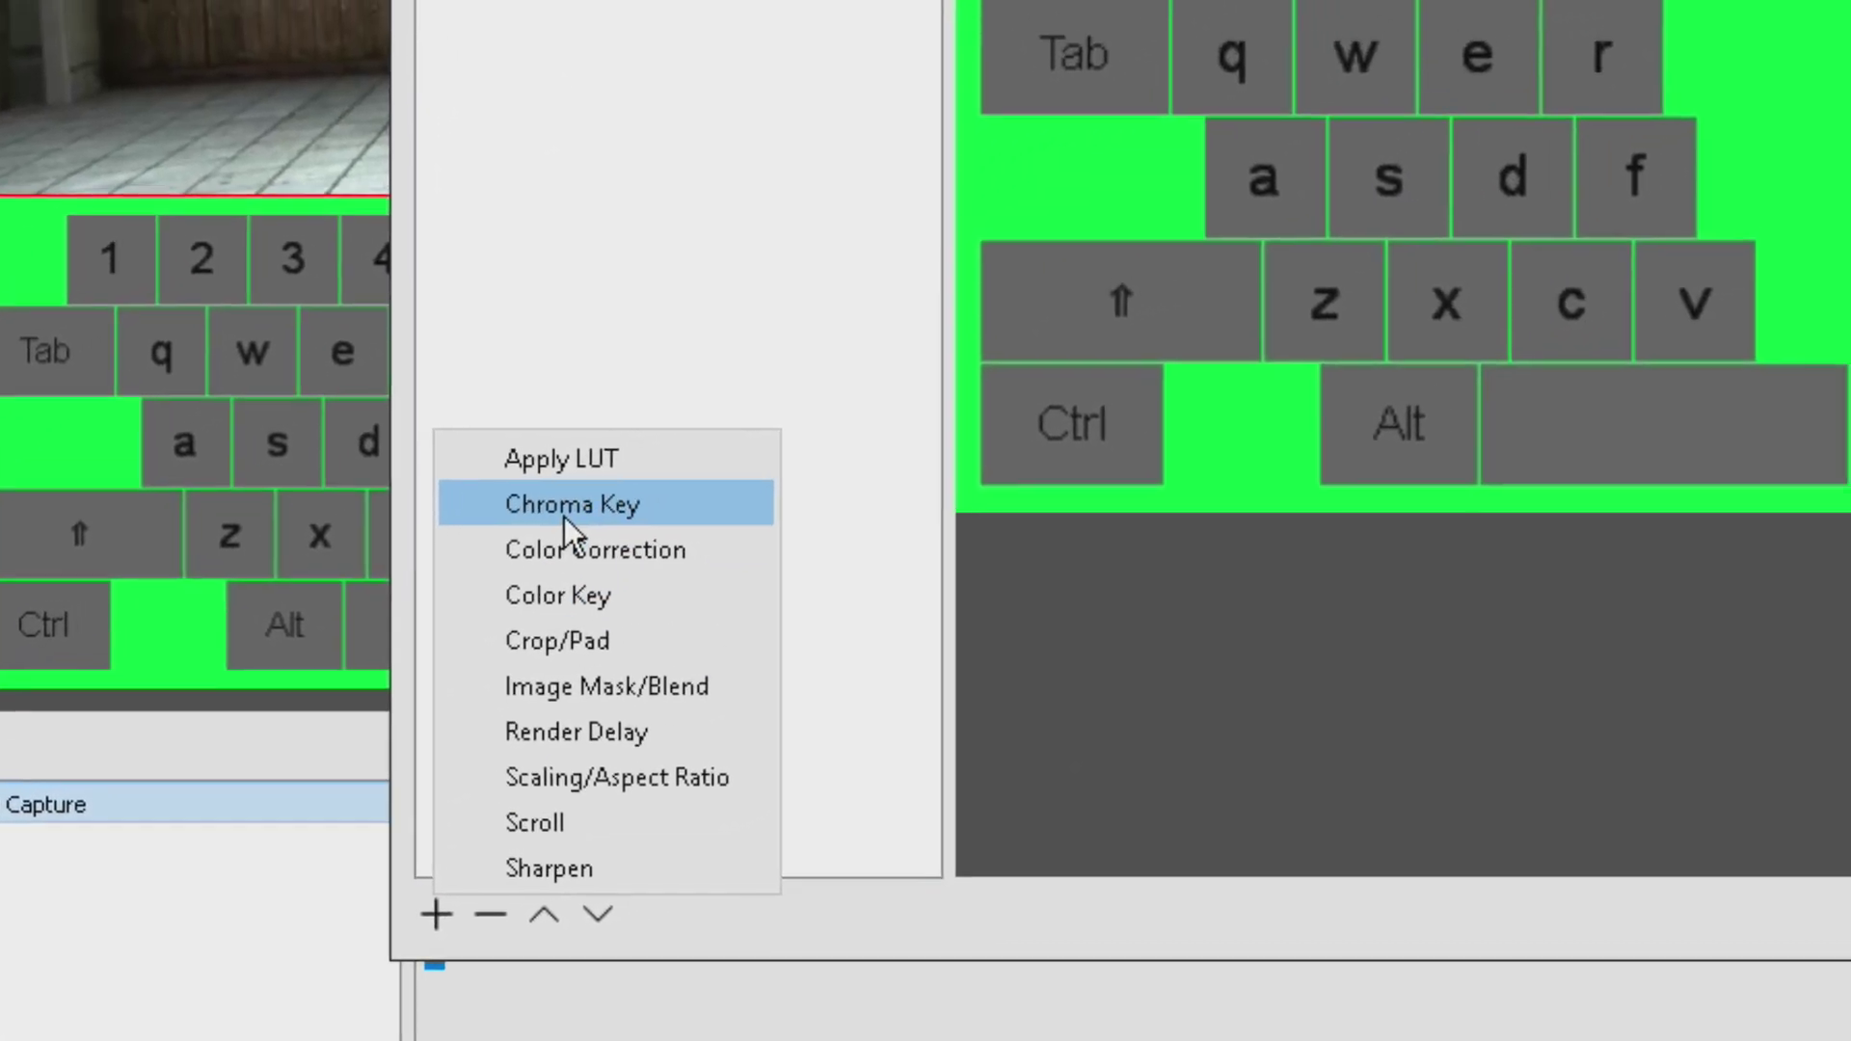
{"action": "left_click", "coordinate": [564, 507]}
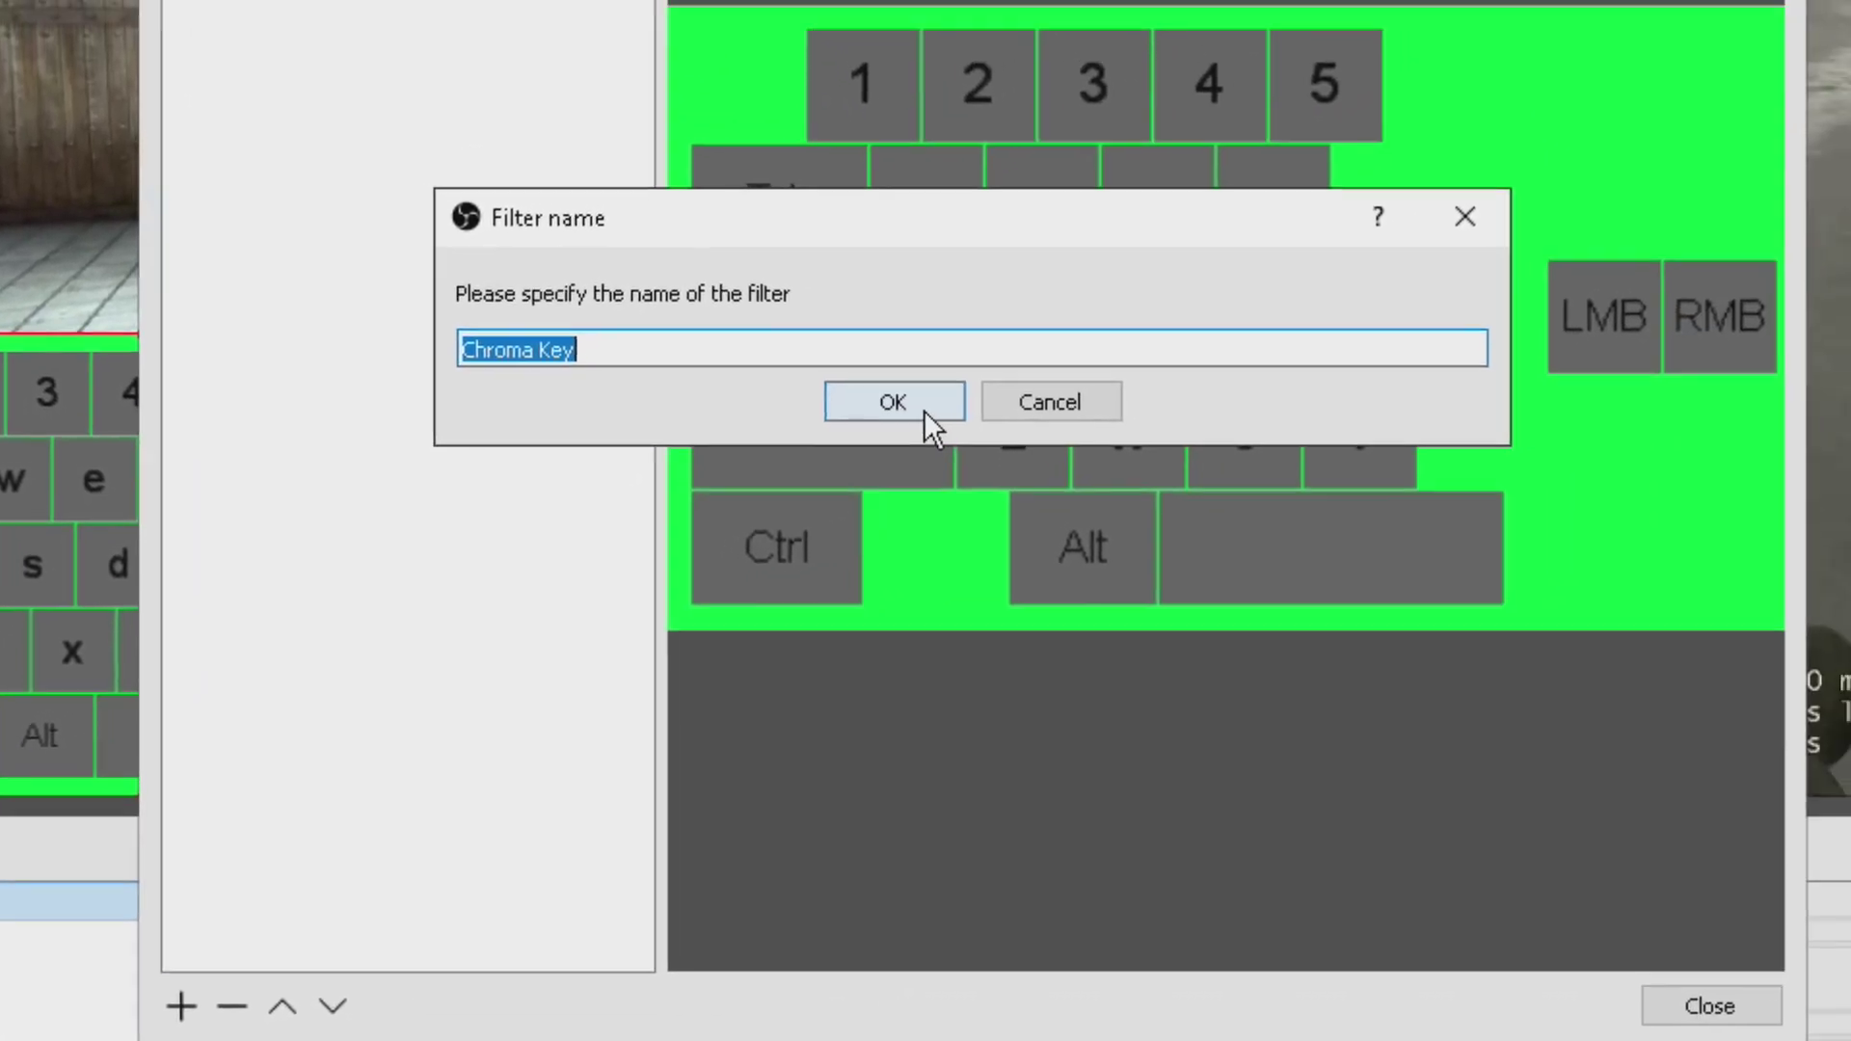
{"action": "left_click", "coordinate": [892, 403]}
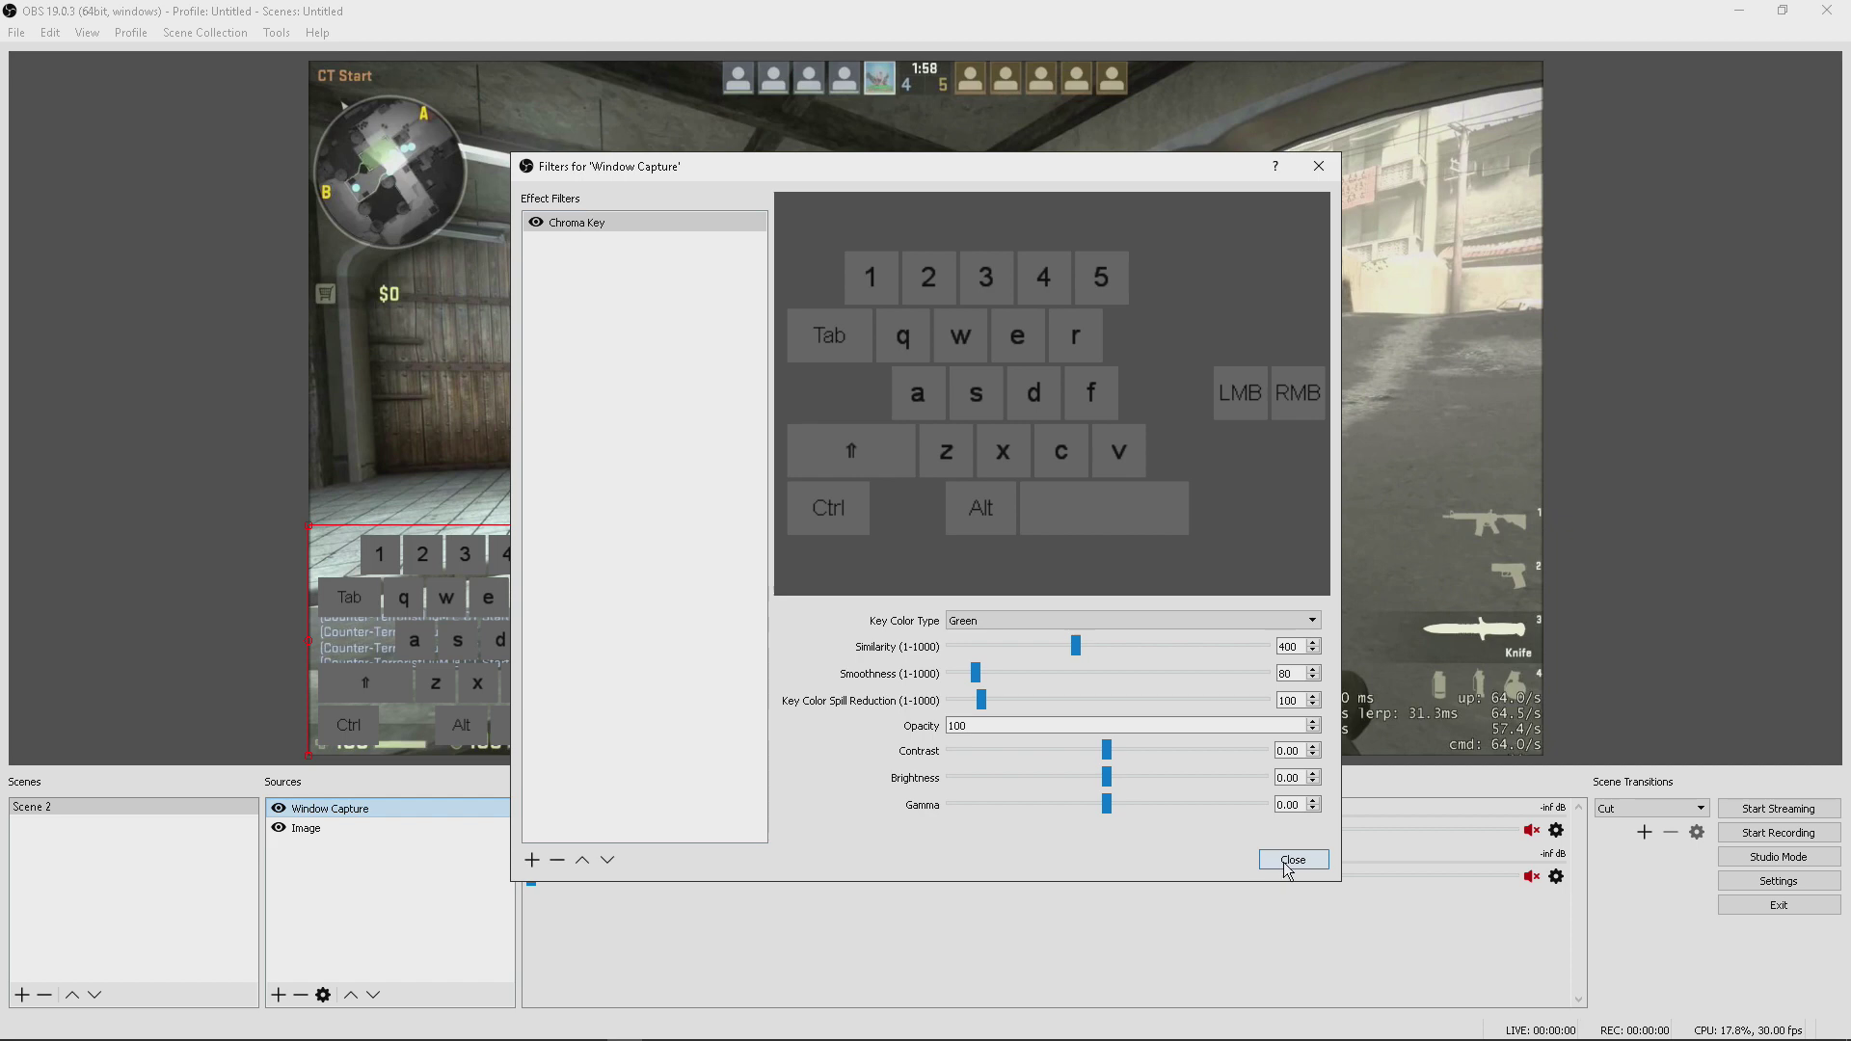
{"action": "left_click", "coordinate": [1284, 860]}
{"action": "mouse_move", "coordinate": [461, 606]}
{"action": "left_mouse_down"}
{"action": "mouse_move", "coordinate": [1285, 173]}
{"action": "mouse_move", "coordinate": [1278, 156]}
{"action": "left_mouse_up"}
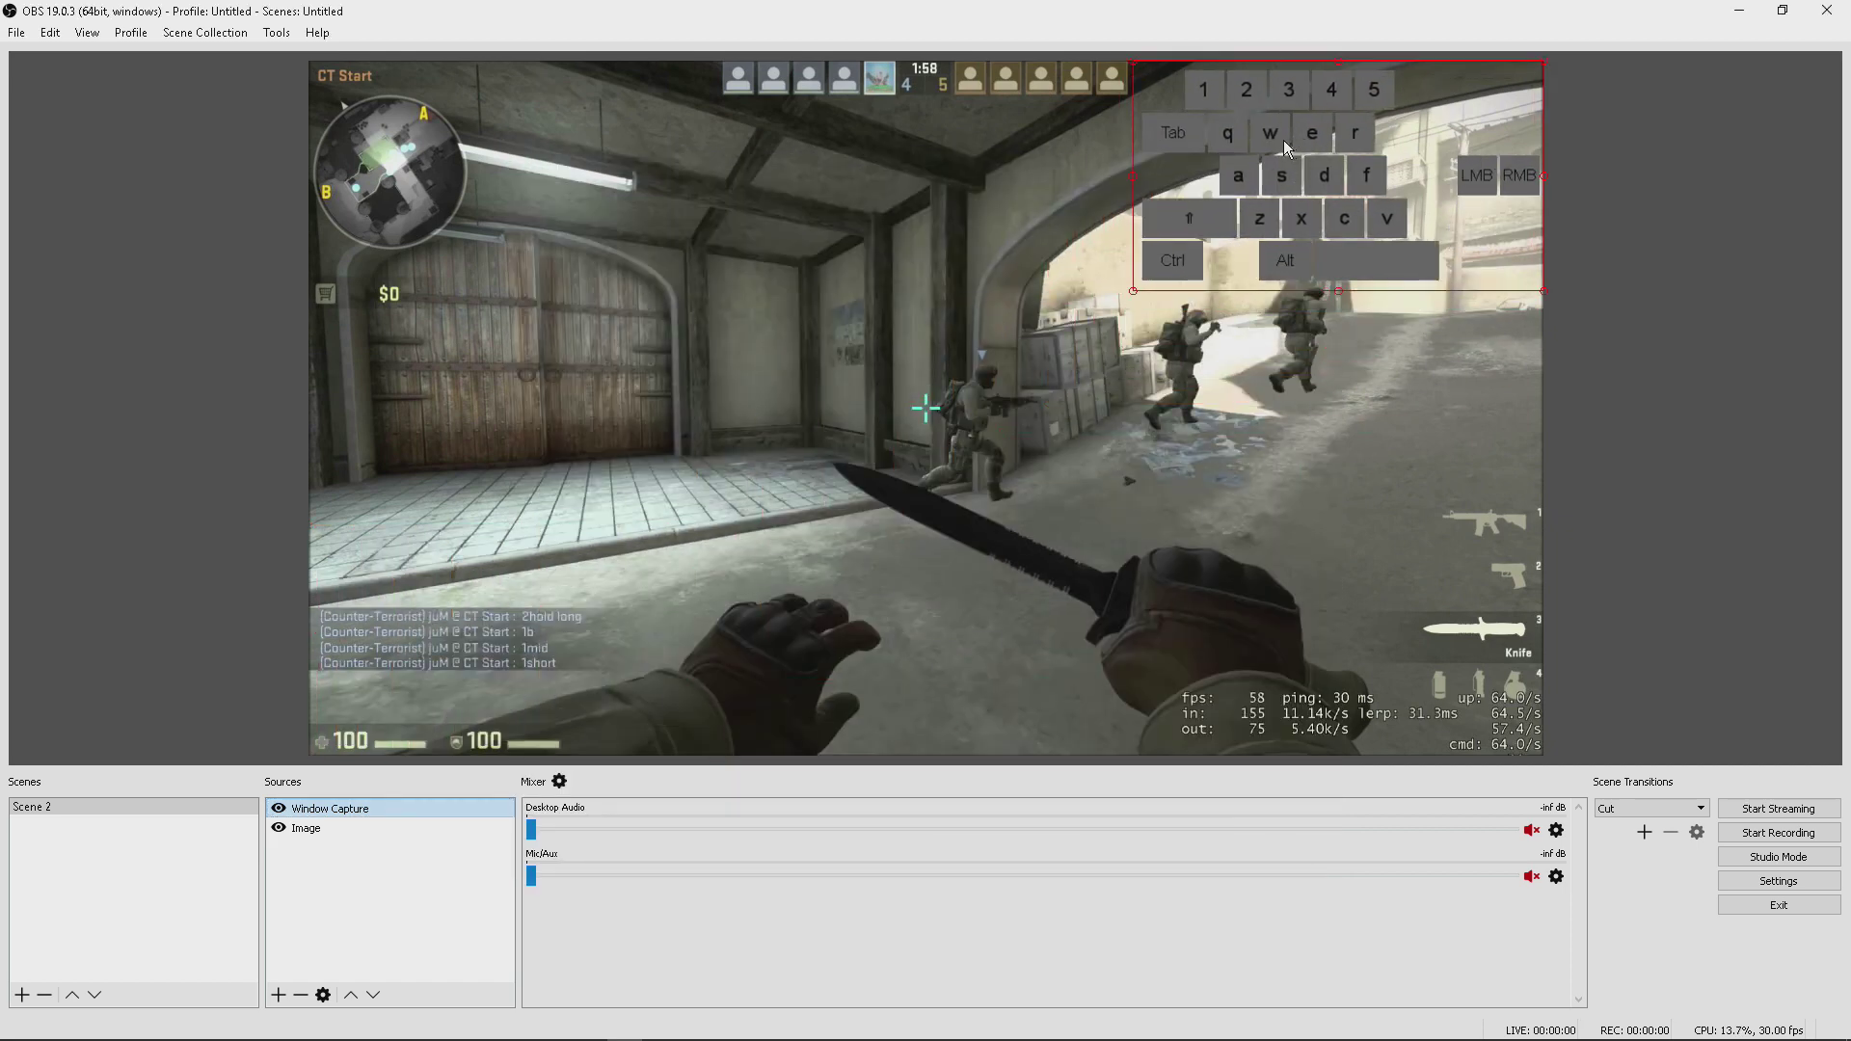
Step: Shrink the keyboard overlay into the gameplay image's top-right corner and deselect it
{"action": "left_click_drag", "start_coordinate": [1136, 290], "coordinate": [1206, 249]}
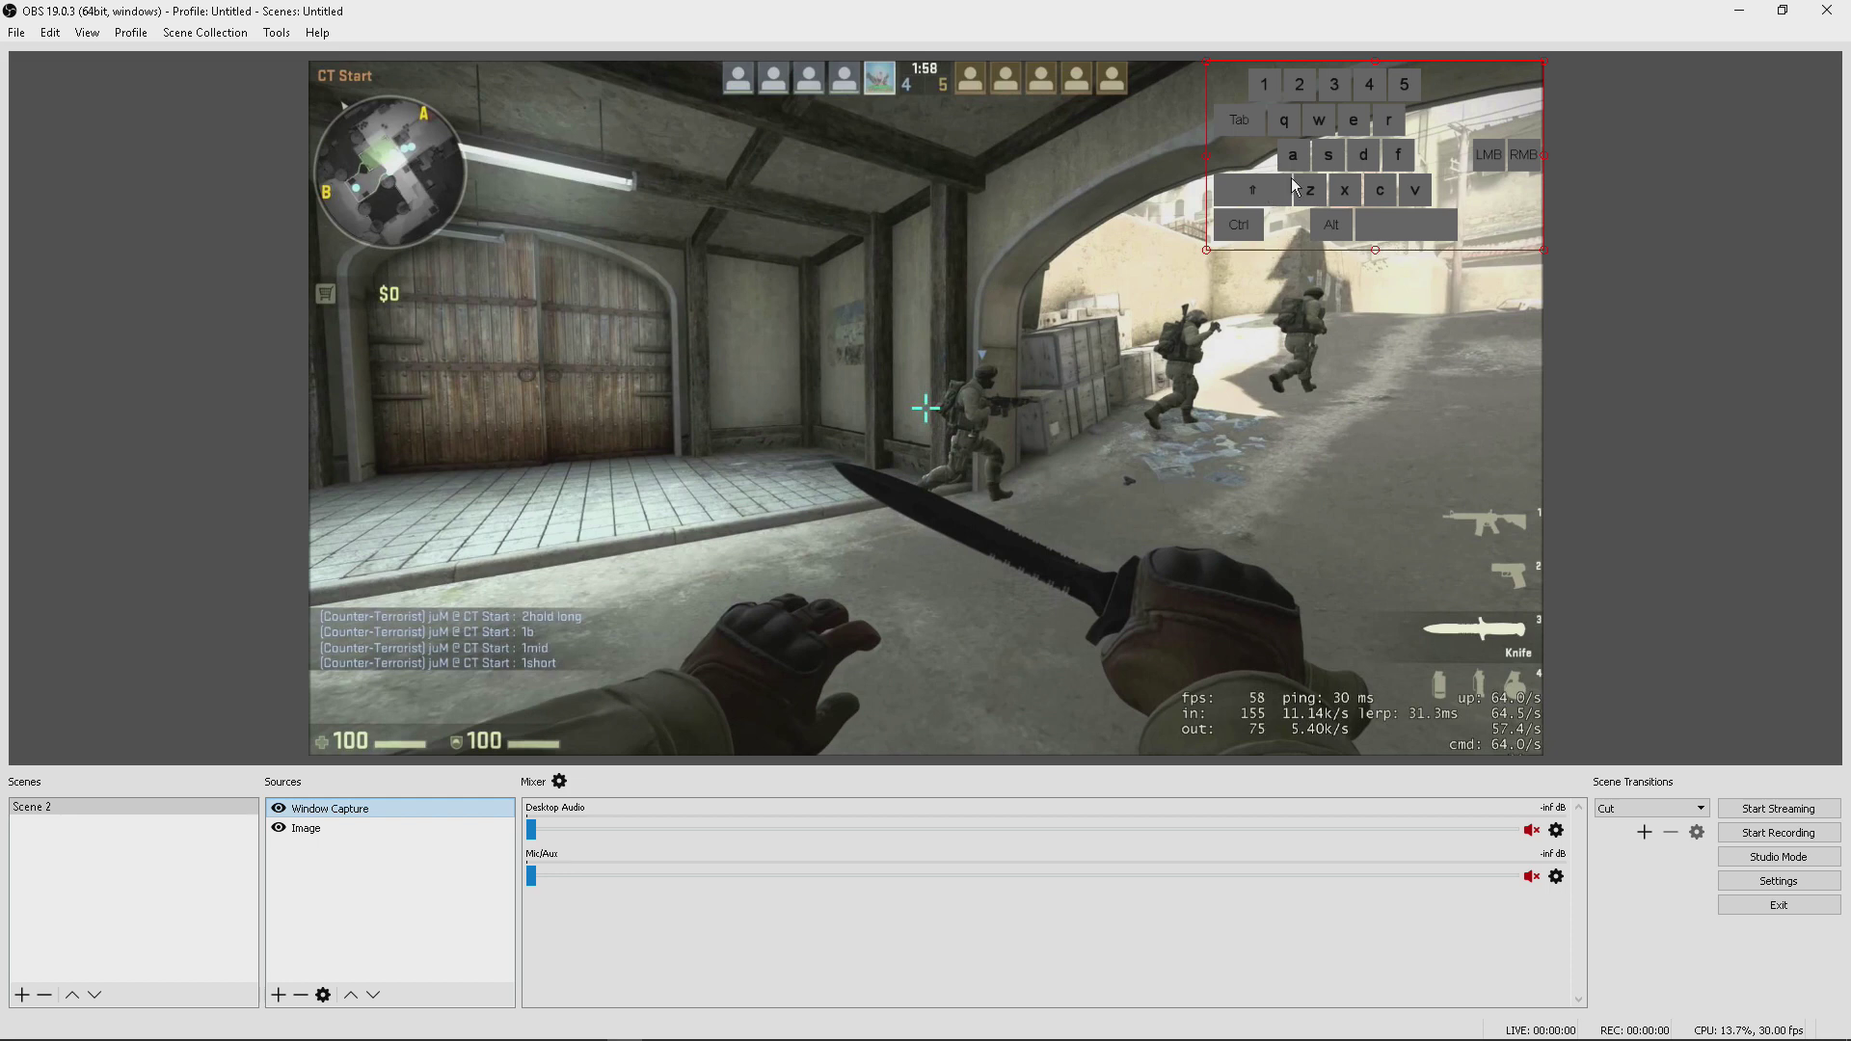
{"action": "left_click", "coordinate": [1622, 261]}
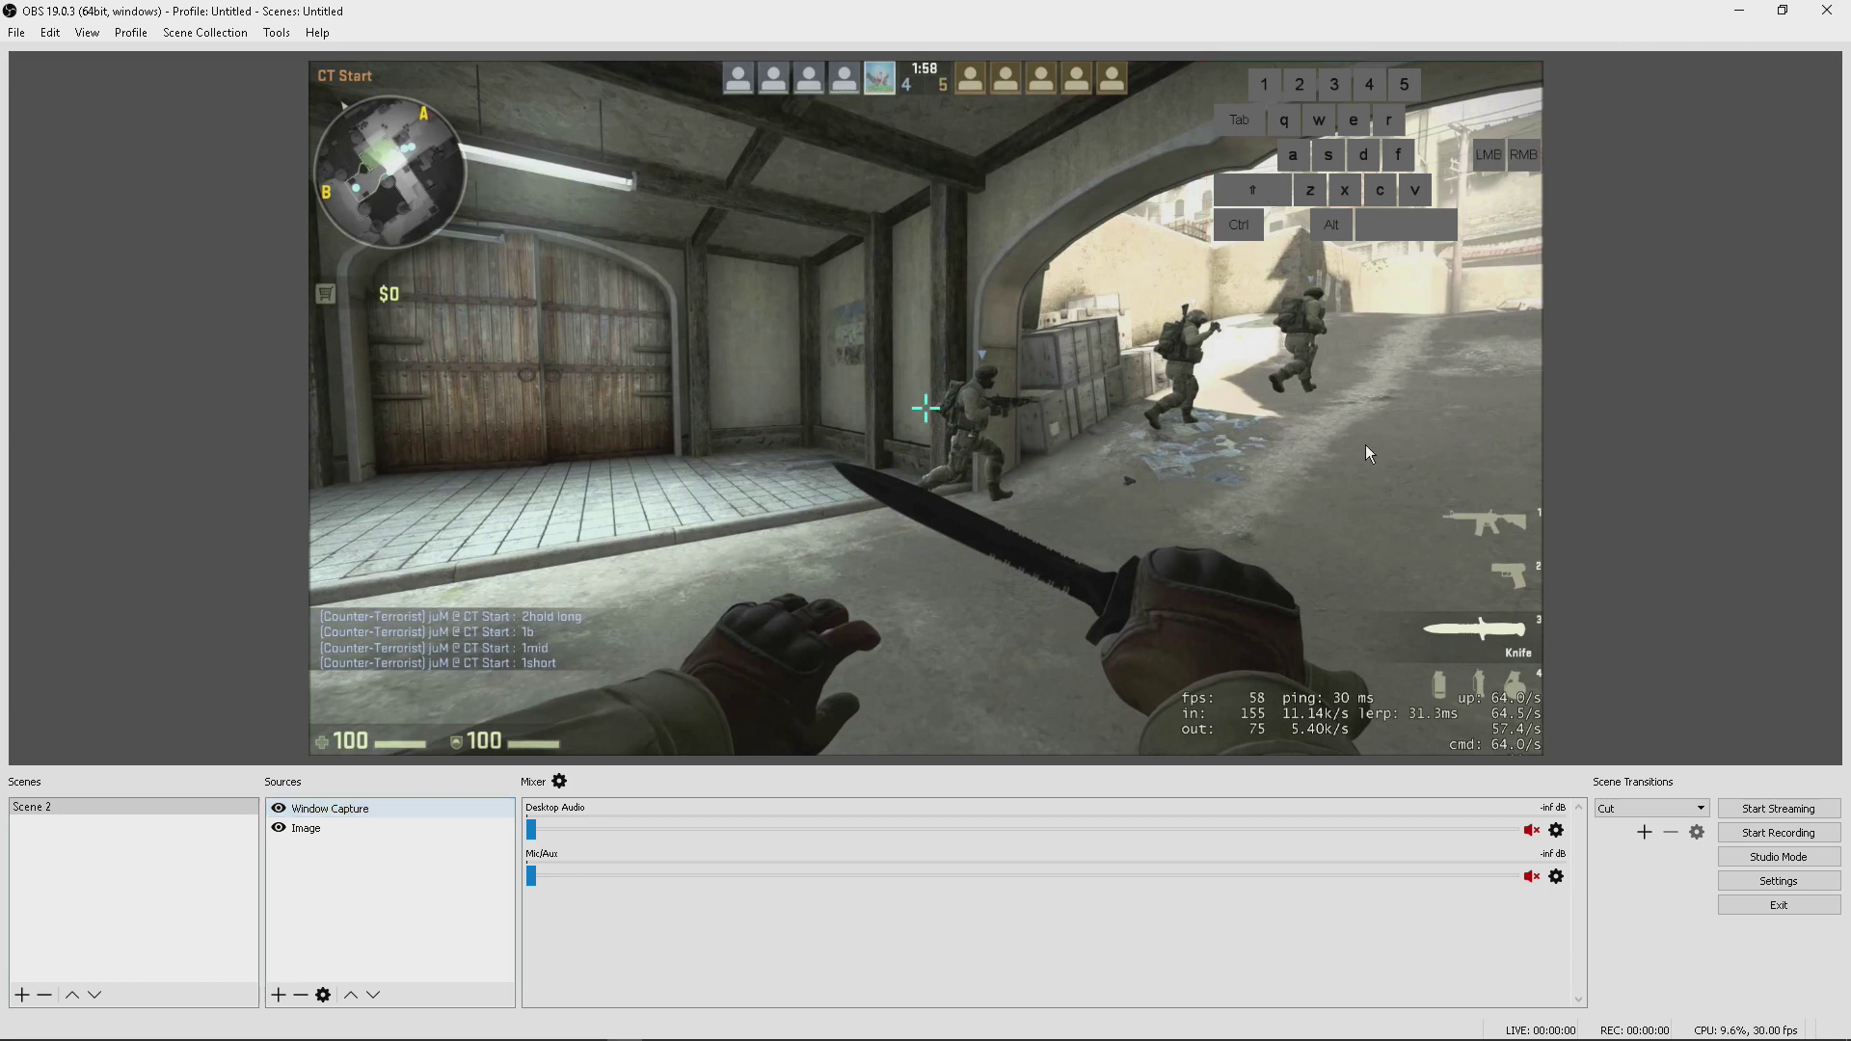